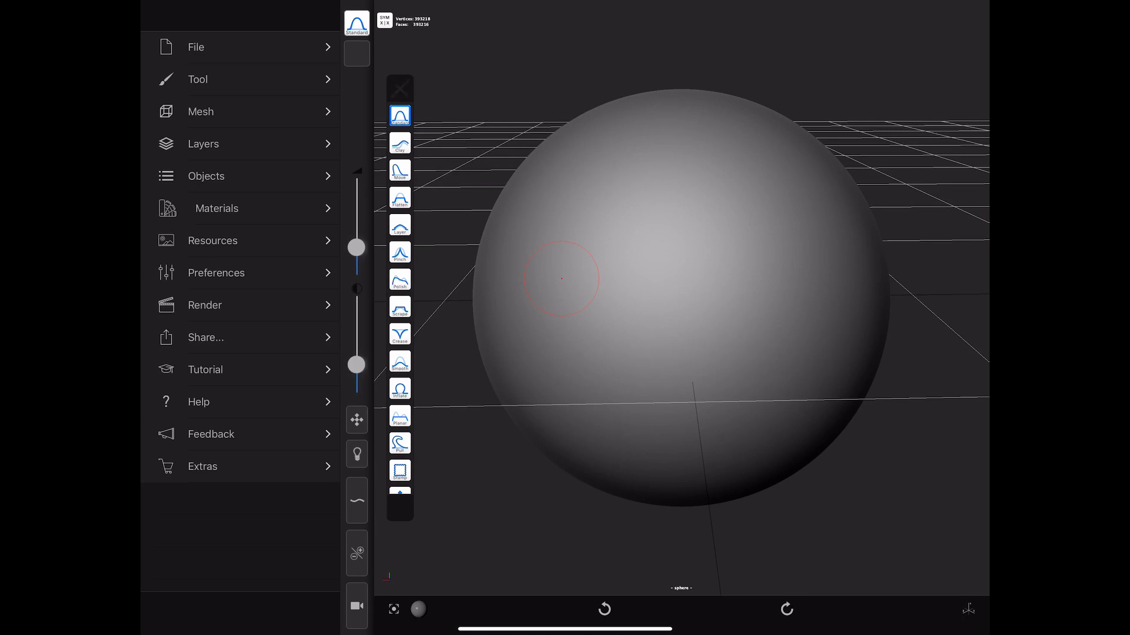
Clear the brush shelf off the sphere and sculpt two mirrored diagonal ridges on its lower front
{"action": "left_click_drag", "start_coordinate": [400, 87], "coordinate": [962, 87]}
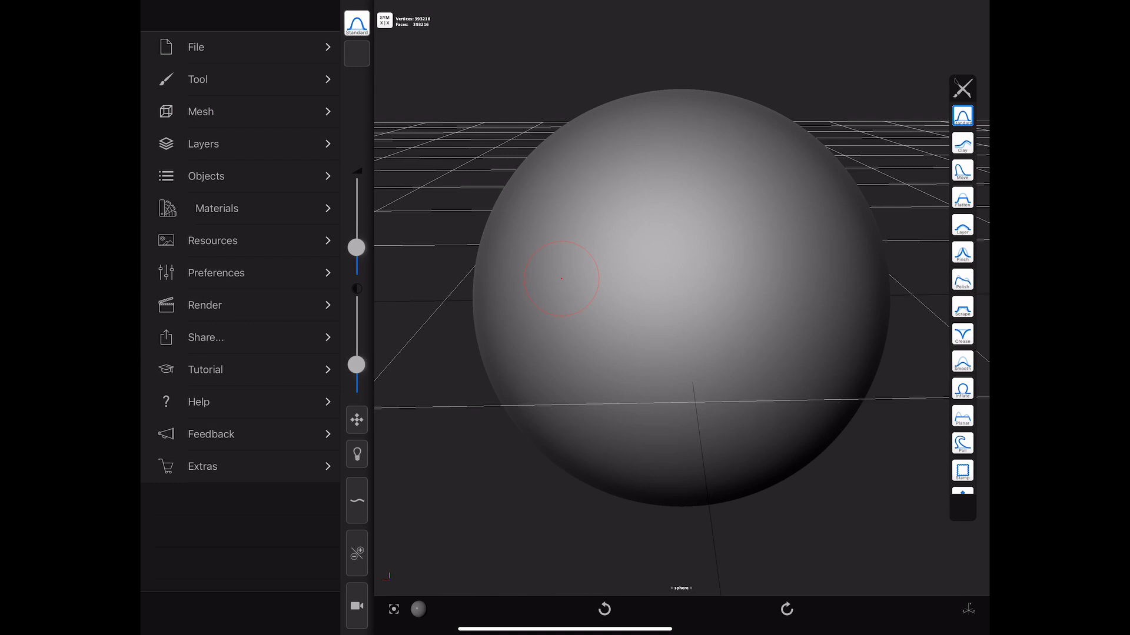
{"action": "left_click_drag", "start_coordinate": [561, 279], "coordinate": [627, 389]}
{"action": "mouse_move", "coordinate": [552, 260]}
{"action": "left_mouse_down"}
{"action": "mouse_move", "coordinate": [627, 388]}
{"action": "mouse_move", "coordinate": [606, 360]}
{"action": "left_mouse_up"}
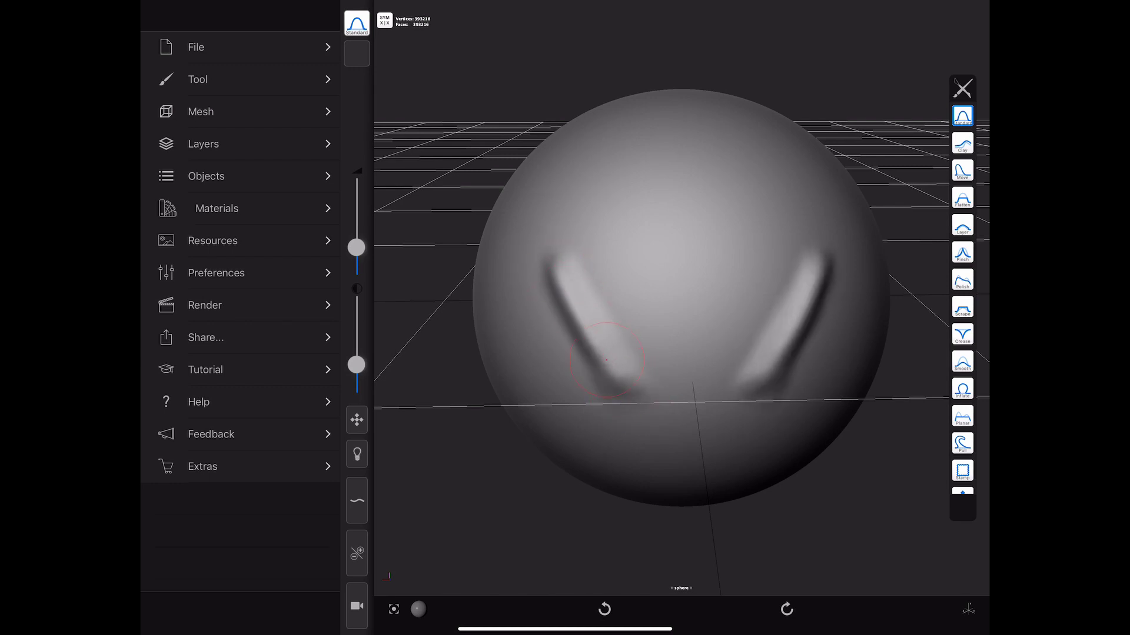
Carve grooves along both ridges in Sub mode, then return the brush to building up
{"action": "left_click", "coordinate": [357, 553]}
{"action": "mouse_move", "coordinate": [554, 284]}
{"action": "left_mouse_down"}
{"action": "mouse_move", "coordinate": [606, 415]}
{"action": "mouse_move", "coordinate": [536, 318]}
{"action": "left_mouse_up"}
{"action": "left_click", "coordinate": [357, 553]}
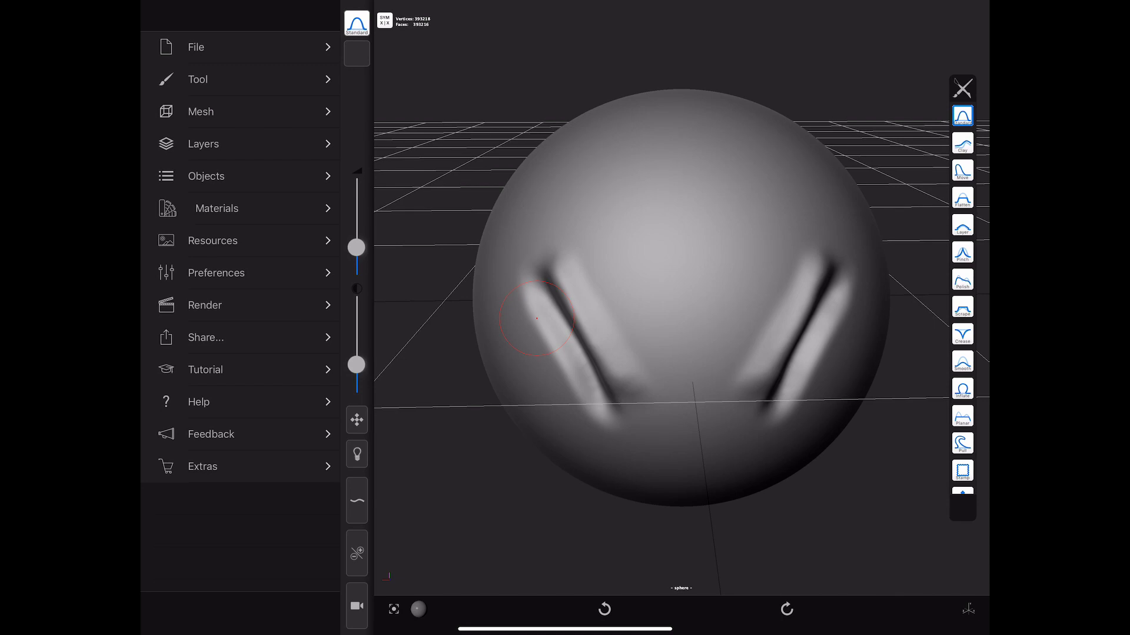
Turn off Smooth Stroke for the Standard brush and set its spacing to 0.19
{"action": "left_click", "coordinate": [198, 79]}
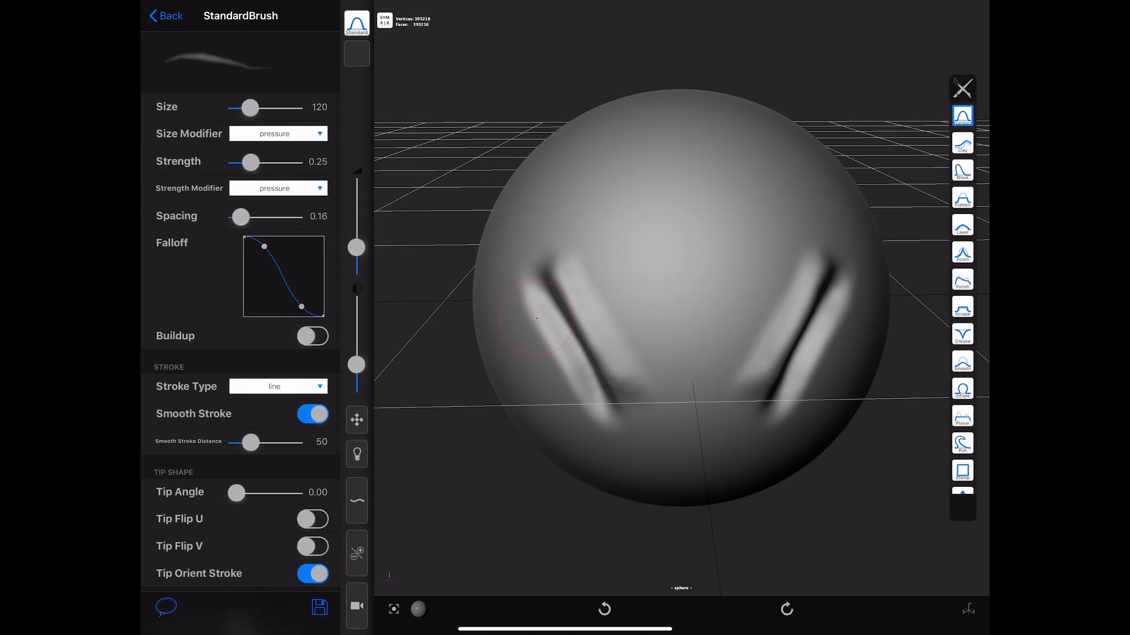
{"action": "left_click", "coordinate": [313, 414]}
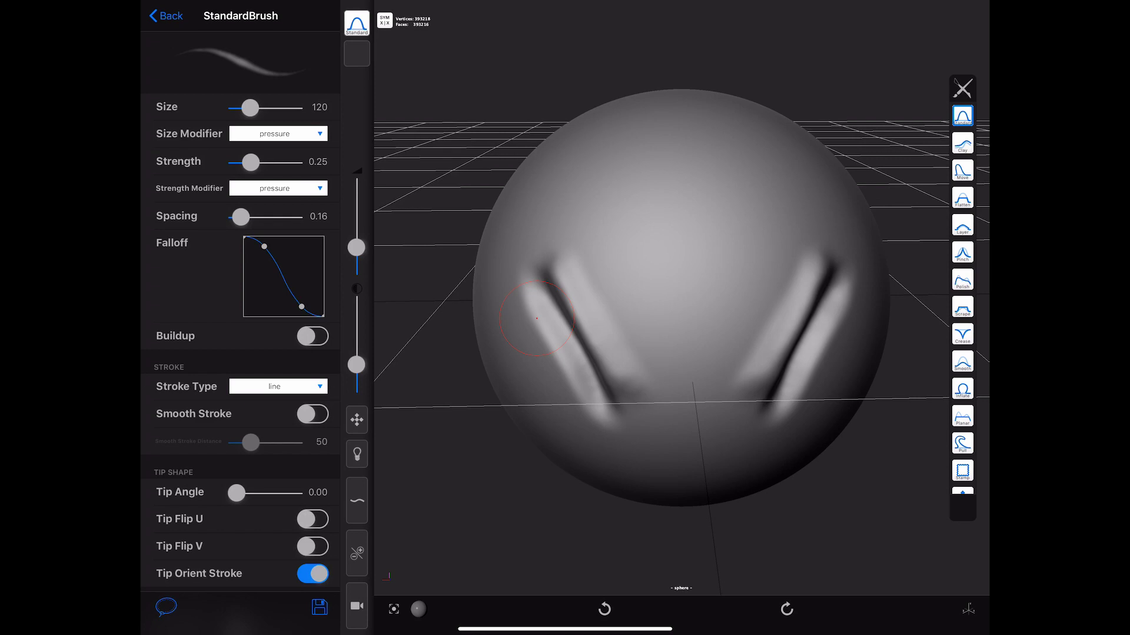
{"action": "mouse_move", "coordinate": [241, 217]}
{"action": "left_mouse_down"}
{"action": "mouse_move", "coordinate": [258, 217]}
{"action": "mouse_move", "coordinate": [242, 217]}
{"action": "left_mouse_up"}
Scribble three test strokes, one of them wavy, in the brush preview box
{"action": "mouse_move", "coordinate": [251, 67]}
{"action": "left_mouse_down"}
{"action": "mouse_move", "coordinate": [327, 57]}
{"action": "mouse_move", "coordinate": [177, 54]}
{"action": "left_mouse_up"}
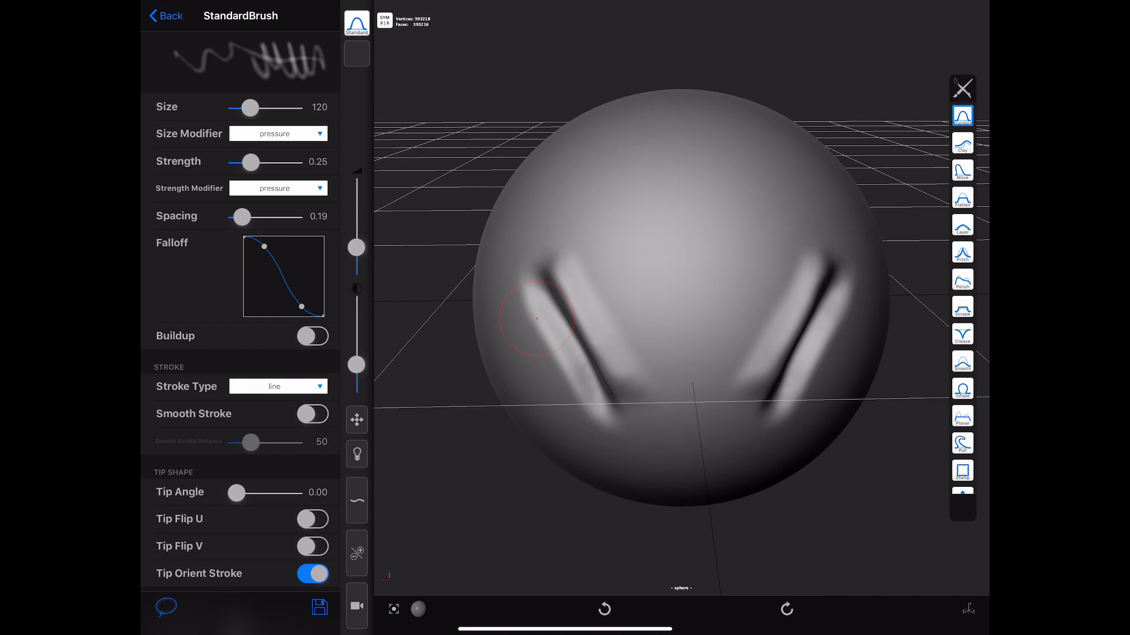
{"action": "left_click_drag", "start_coordinate": [238, 64], "coordinate": [164, 63]}
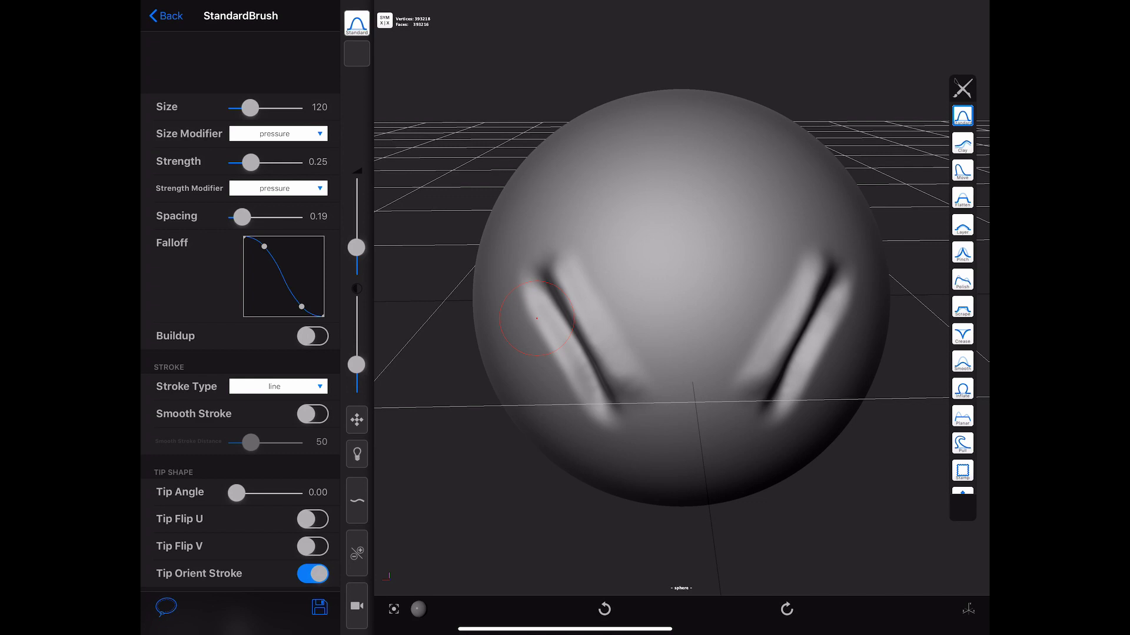
{"action": "left_click_drag", "start_coordinate": [293, 64], "coordinate": [175, 71]}
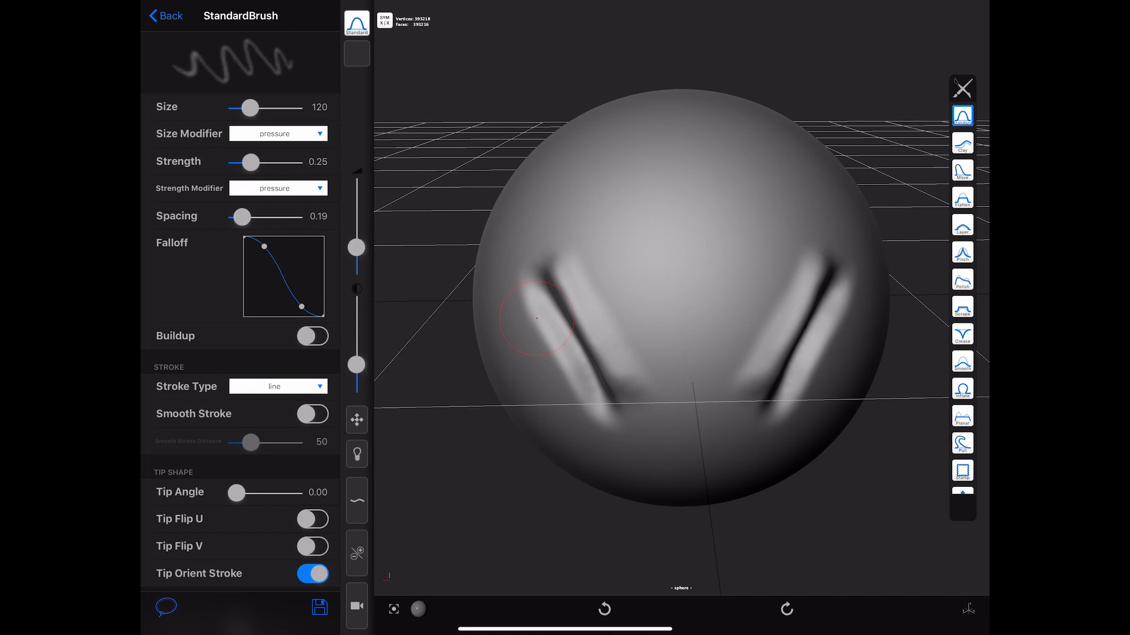
{"action": "left_click", "coordinate": [278, 188]}
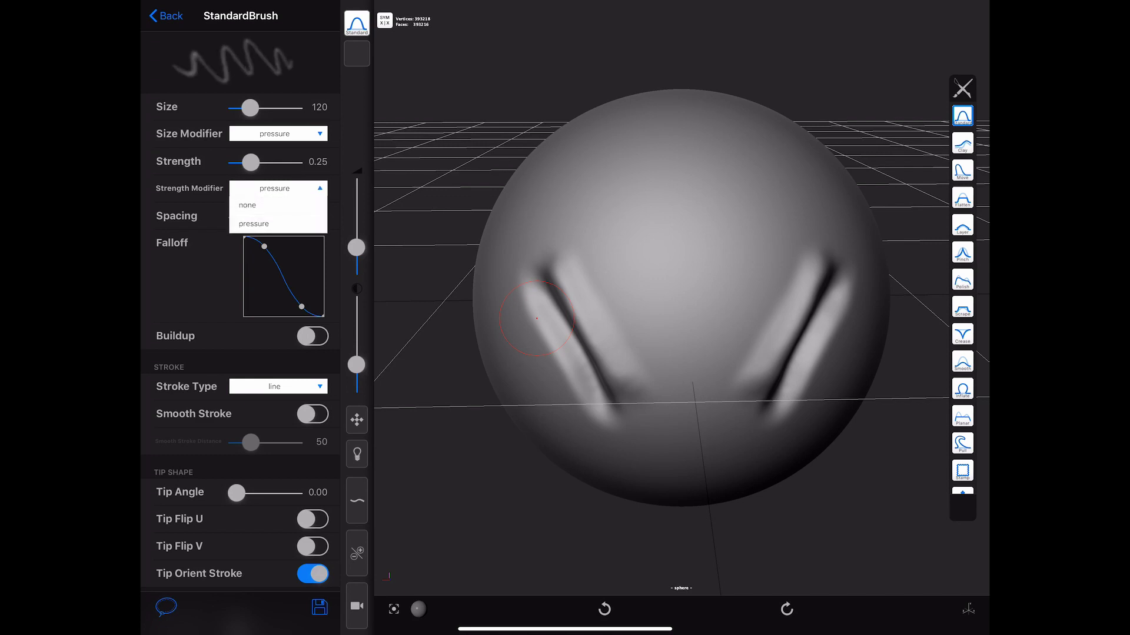
{"action": "left_click", "coordinate": [247, 204]}
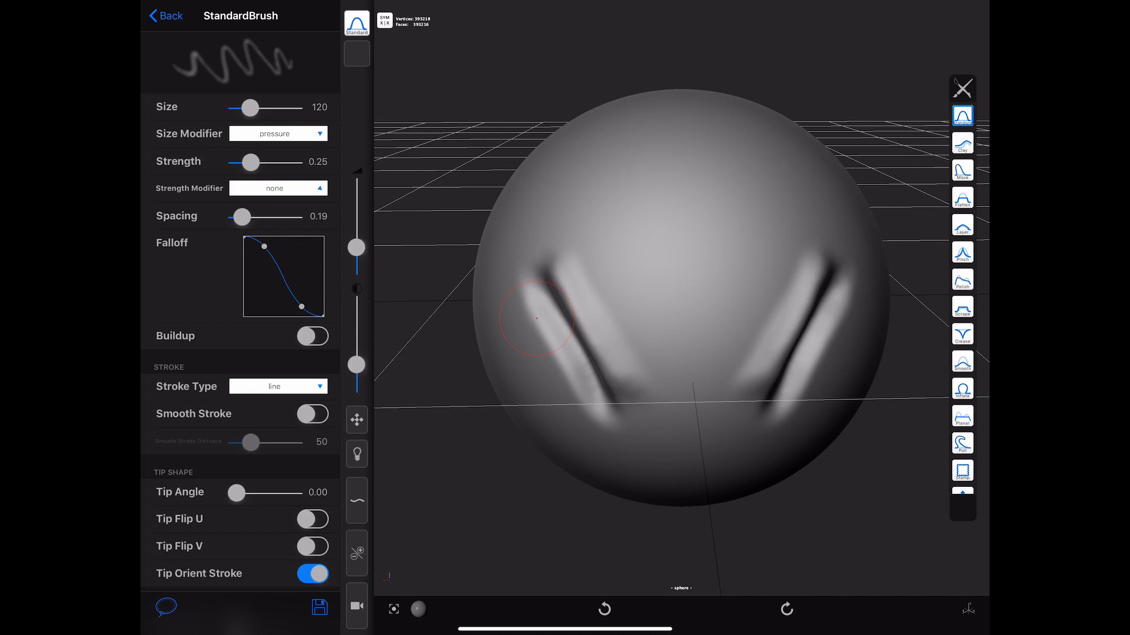
{"action": "left_click", "coordinate": [241, 61]}
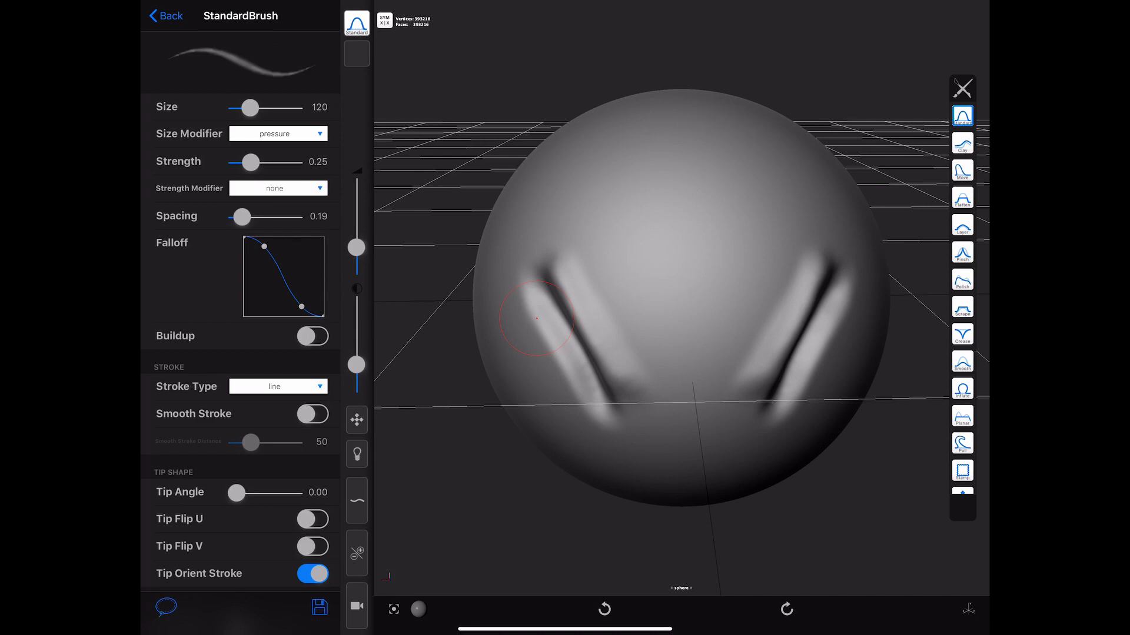
{"action": "left_click", "coordinate": [278, 188]}
{"action": "left_click", "coordinate": [256, 222]}
{"action": "left_click", "coordinate": [241, 62]}
{"action": "left_click", "coordinate": [278, 133]}
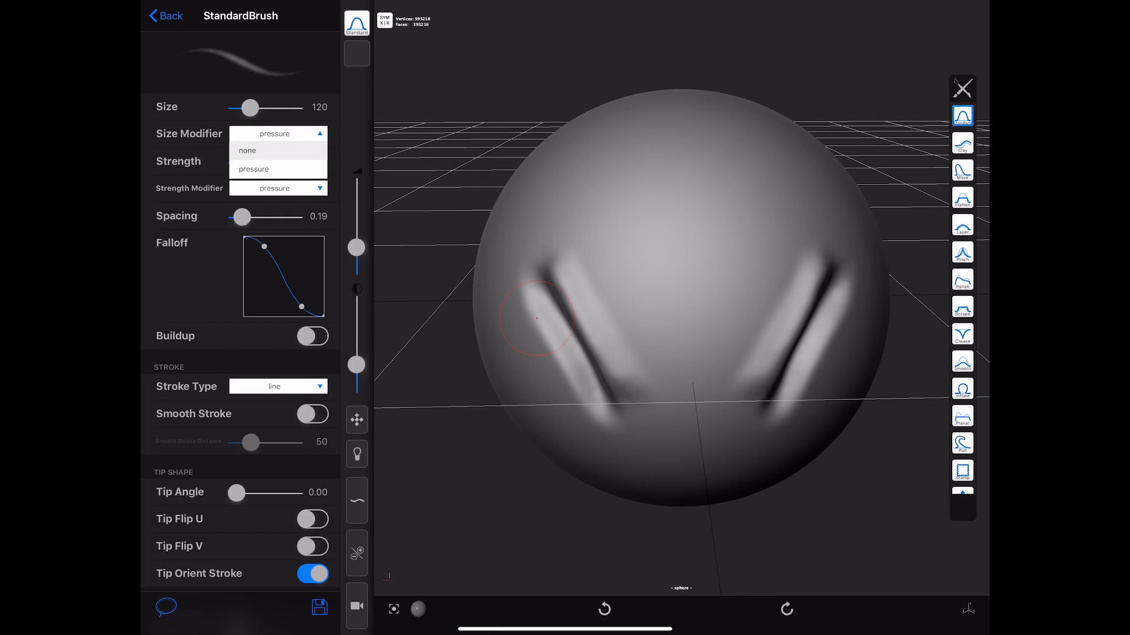
{"action": "left_click", "coordinate": [265, 148]}
{"action": "left_click", "coordinate": [241, 62]}
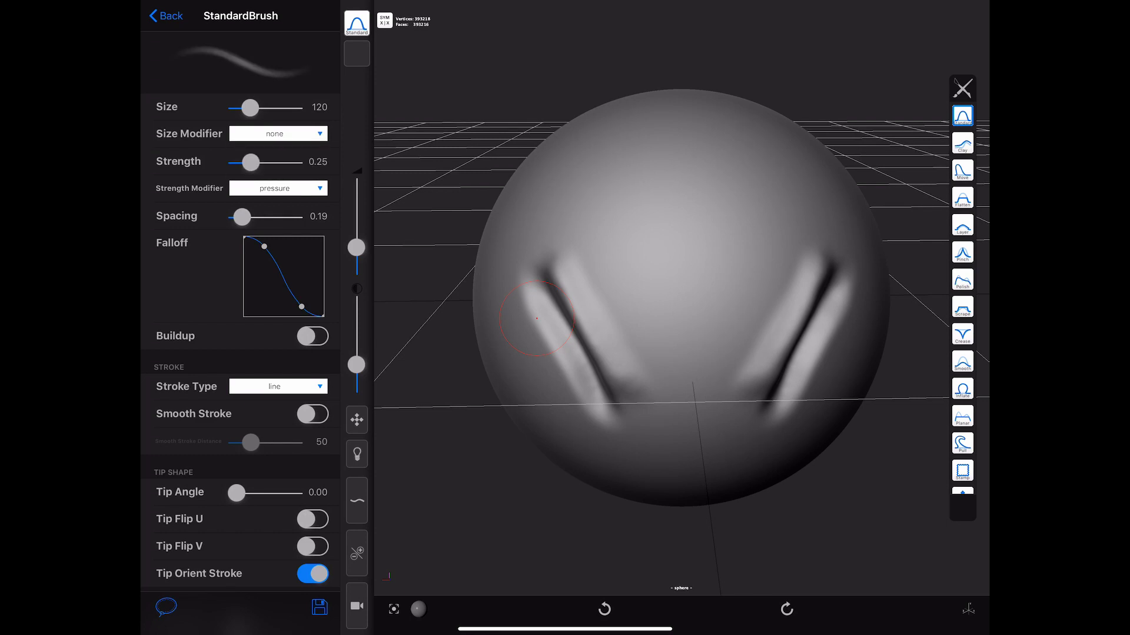
{"action": "left_click", "coordinate": [279, 133]}
{"action": "left_click", "coordinate": [264, 169]}
Try spacing 1.34, settle on 0.08, reshape the falloff into an S-curve, and toggle Sub off and on
{"action": "left_click_drag", "start_coordinate": [240, 216], "coordinate": [275, 216]}
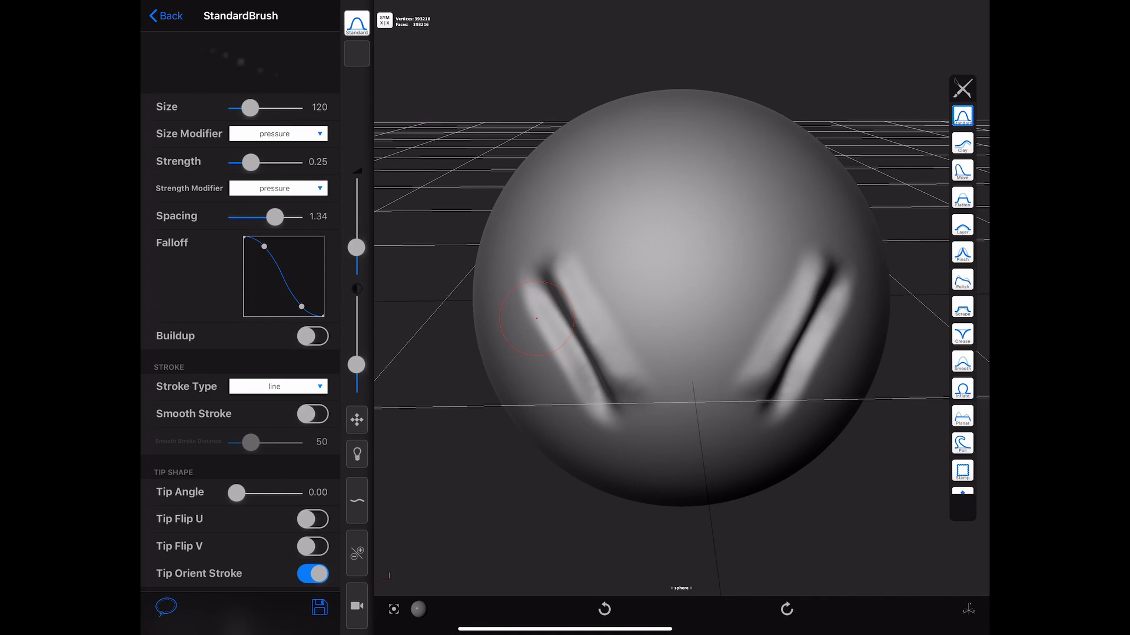
{"action": "left_click_drag", "start_coordinate": [274, 217], "coordinate": [239, 216]}
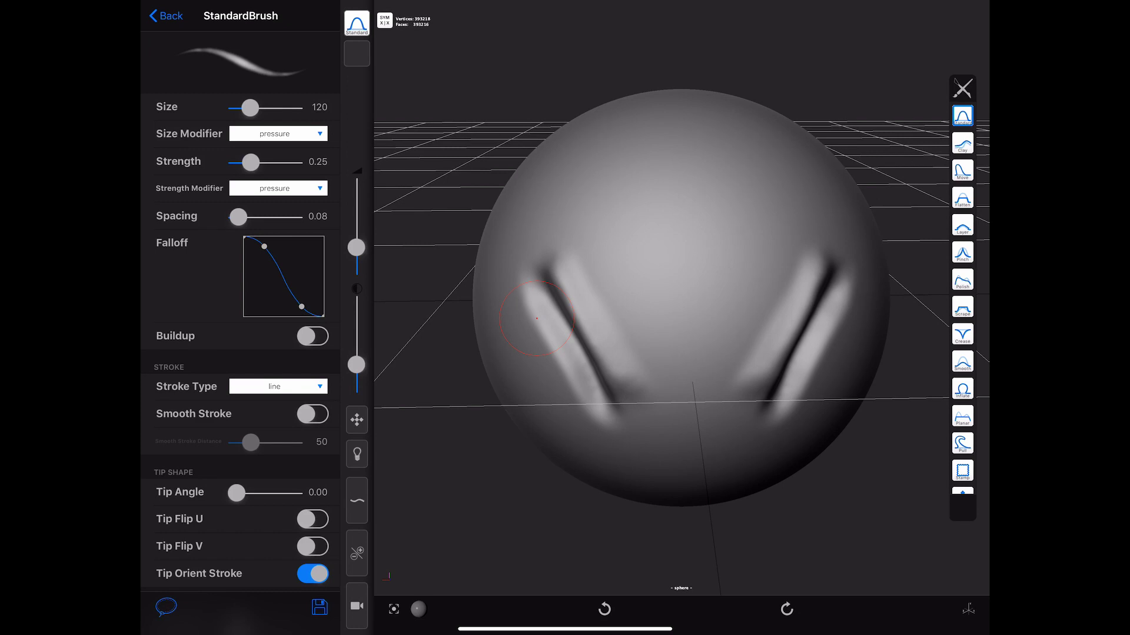
{"action": "left_click_drag", "start_coordinate": [263, 246], "coordinate": [265, 281]}
{"action": "left_click_drag", "start_coordinate": [303, 306], "coordinate": [297, 307]}
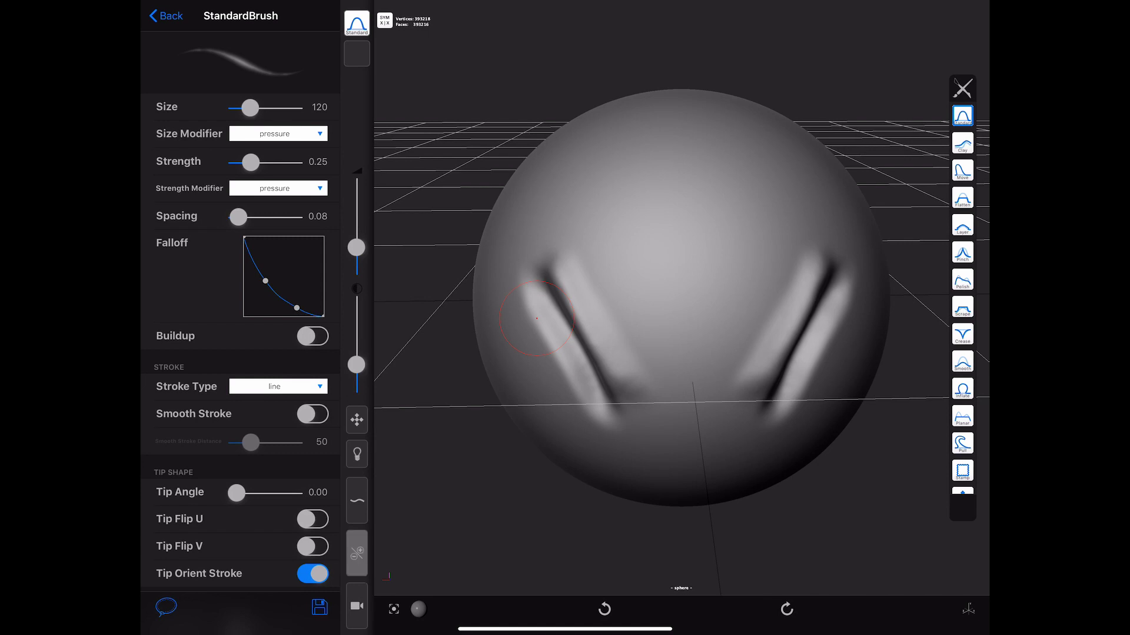
{"action": "left_click_drag", "start_coordinate": [266, 281], "coordinate": [256, 270]}
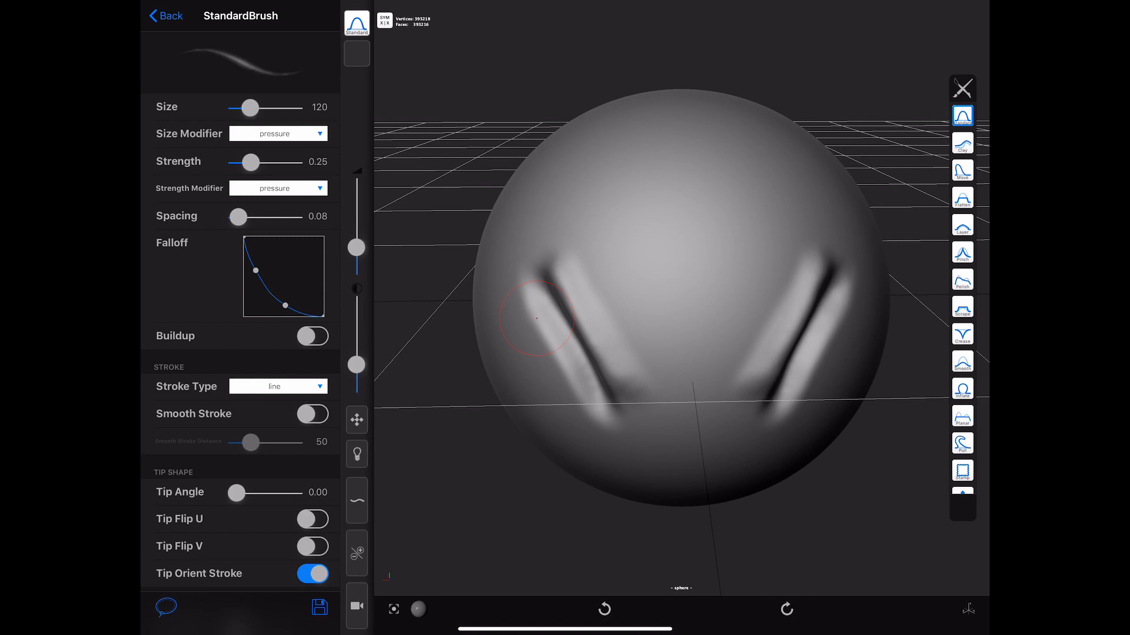
{"action": "left_click", "coordinate": [357, 553]}
{"action": "left_click", "coordinate": [357, 553]}
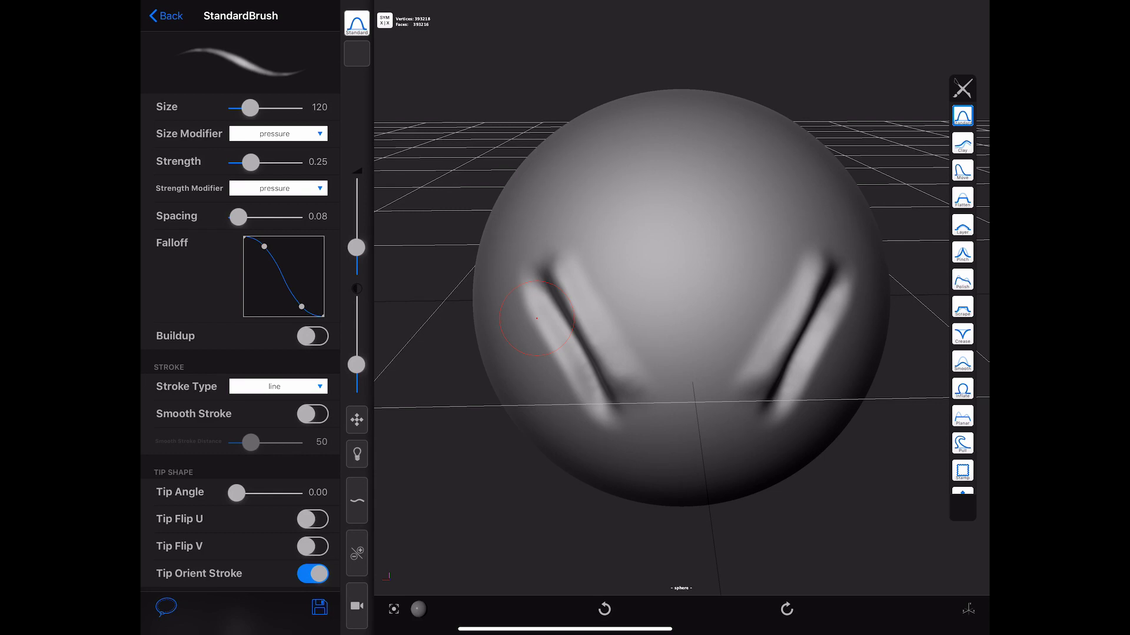
Set Stroke Type to Dabbing and sculpt a hooked test stroke on the upper sphere
{"action": "left_click", "coordinate": [278, 386]}
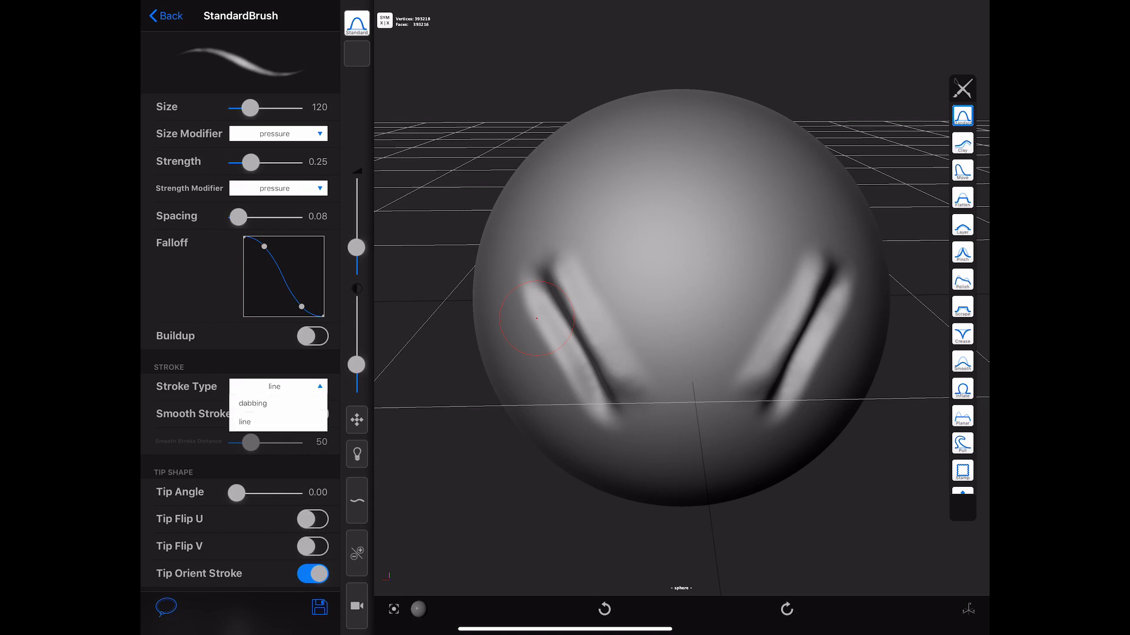
{"action": "left_click", "coordinate": [279, 387]}
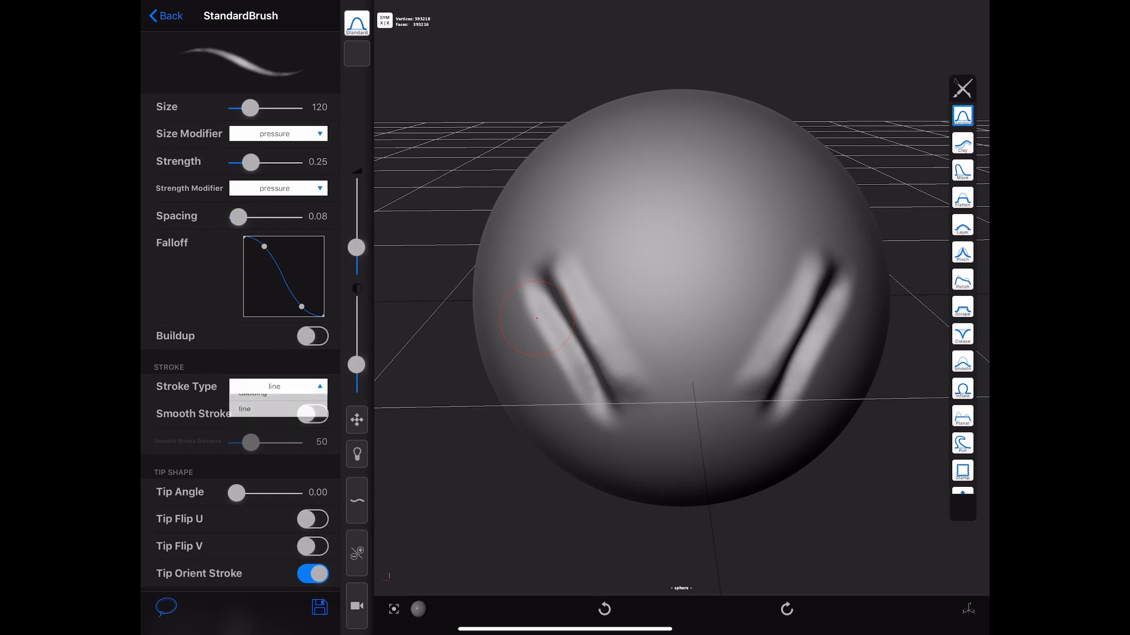
{"action": "left_click", "coordinate": [279, 387]}
{"action": "left_click", "coordinate": [254, 403]}
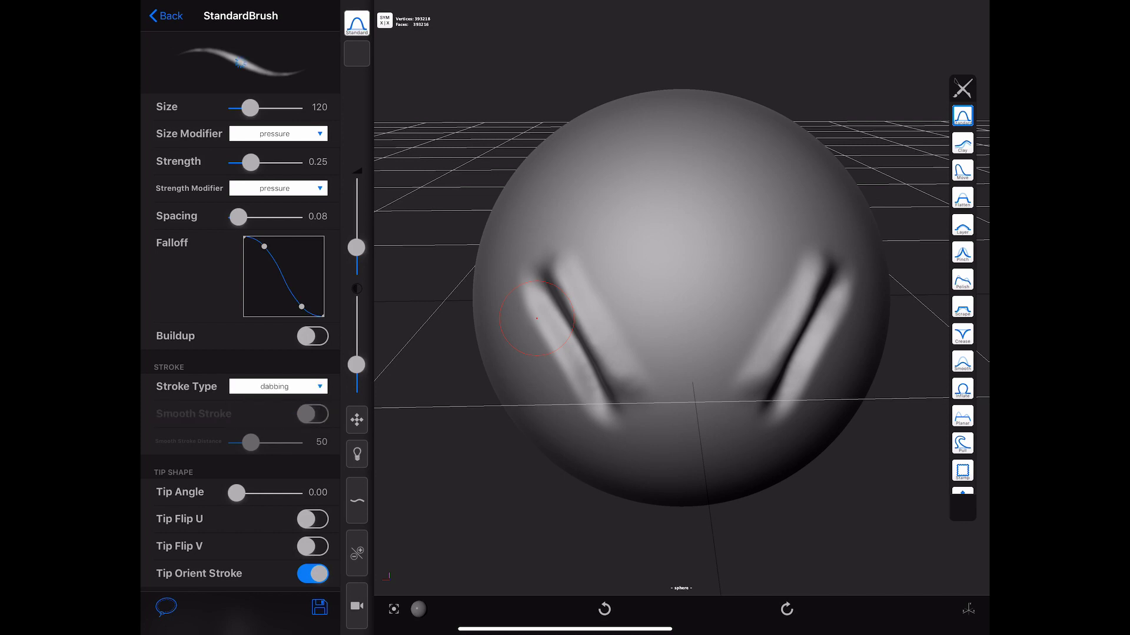
{"action": "left_click_drag", "start_coordinate": [573, 191], "coordinate": [563, 192]}
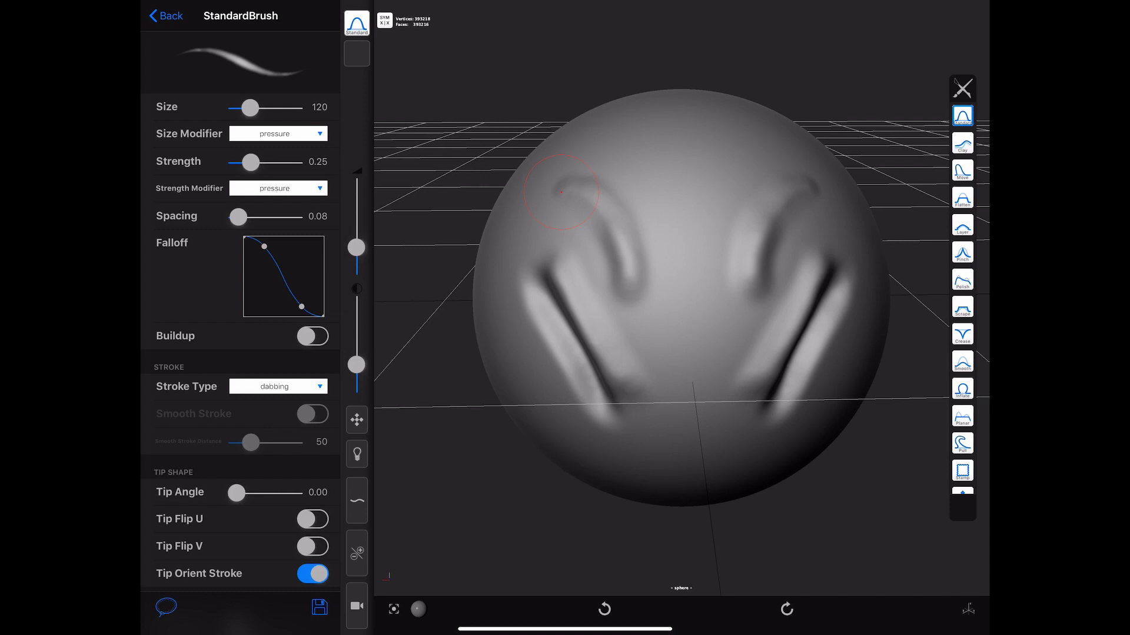
Switch Stroke Type back to Line, sculpt a curved test stroke, and undo it
{"action": "left_click", "coordinate": [278, 387]}
{"action": "left_click", "coordinate": [242, 422]}
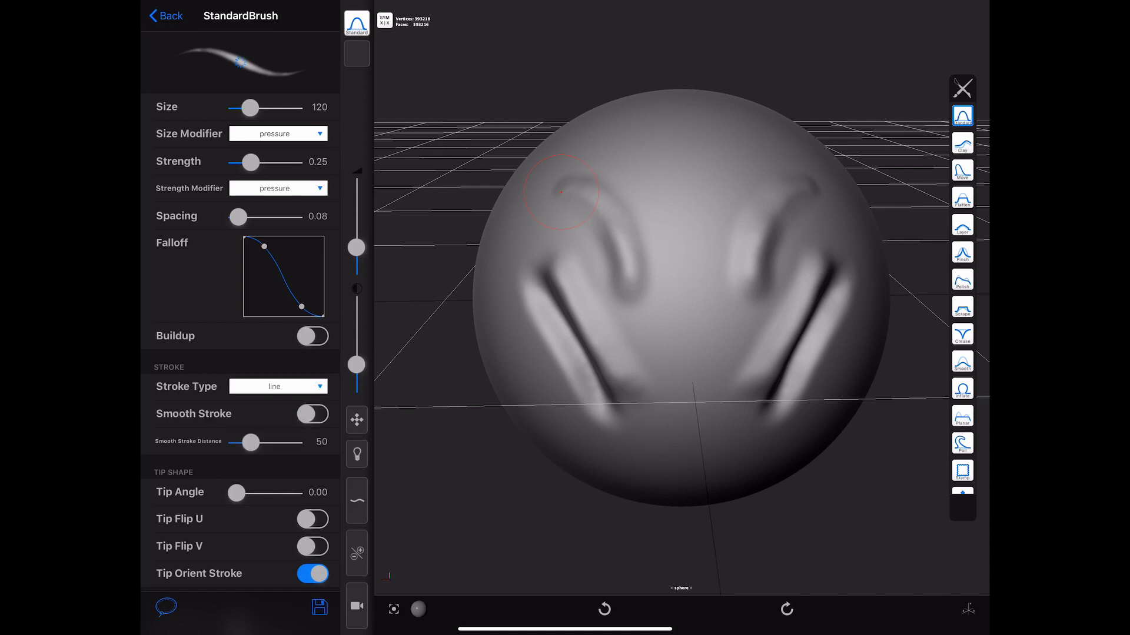
{"action": "mouse_move", "coordinate": [595, 158]}
{"action": "left_mouse_down"}
{"action": "mouse_move", "coordinate": [671, 287]}
{"action": "mouse_move", "coordinate": [592, 159]}
{"action": "left_mouse_up"}
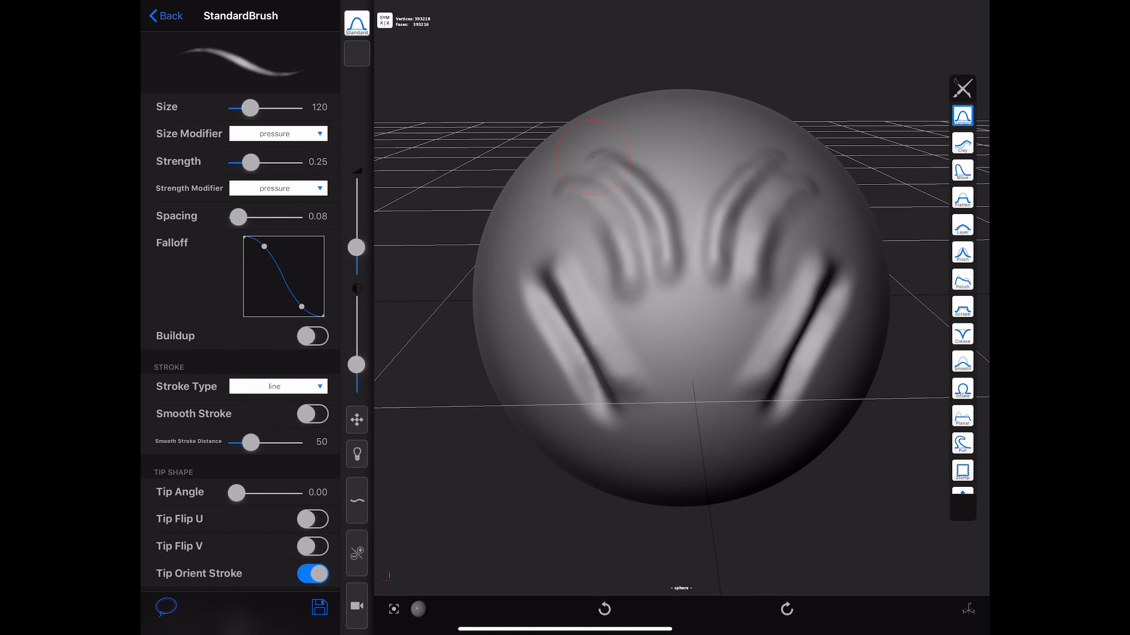
{"action": "key", "text": "ctrl+z"}
{"action": "key", "text": "ctrl+z"}
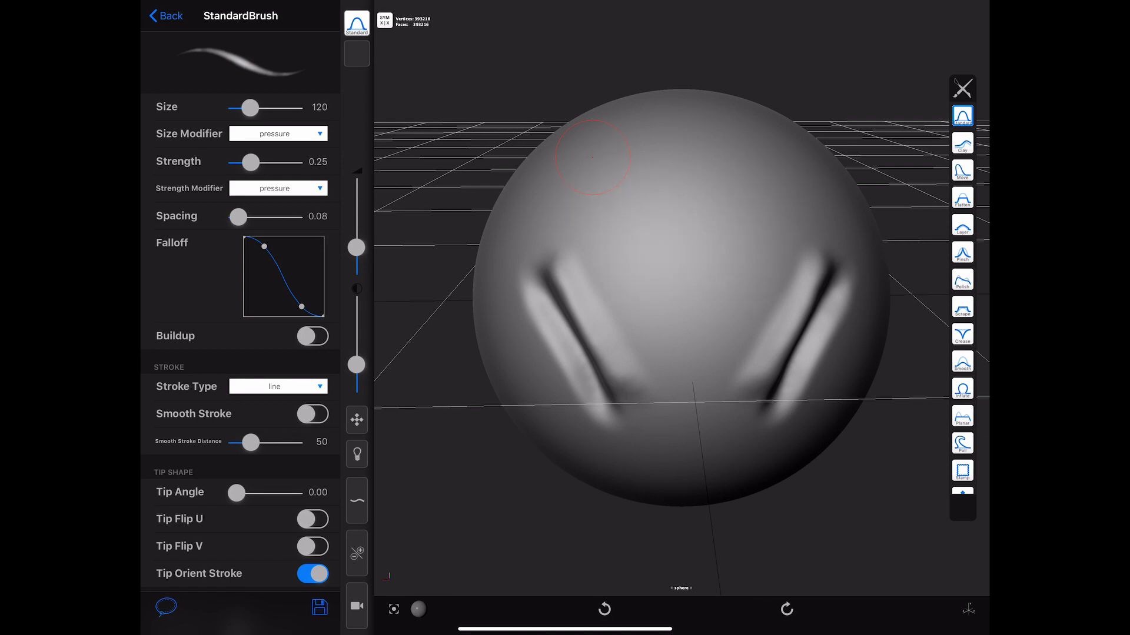
Enable Smooth Stroke, undo the grooves, and test then undo a swirl at distance 50
{"action": "left_click", "coordinate": [312, 414]}
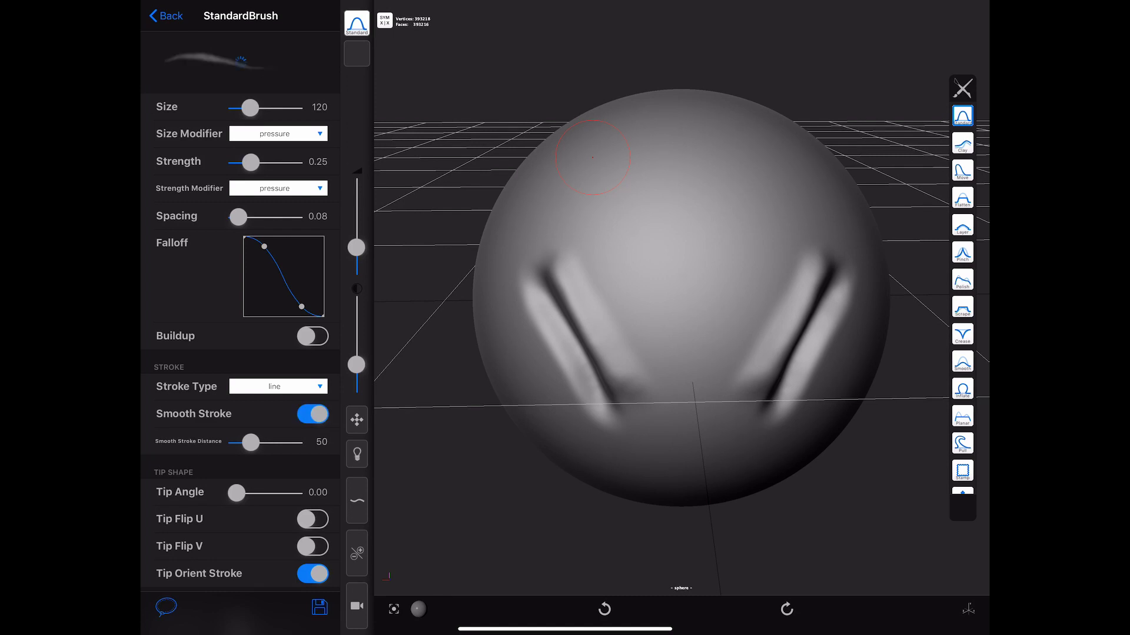
{"action": "key", "text": "ctrl+z"}
{"action": "key", "text": "ctrl+z"}
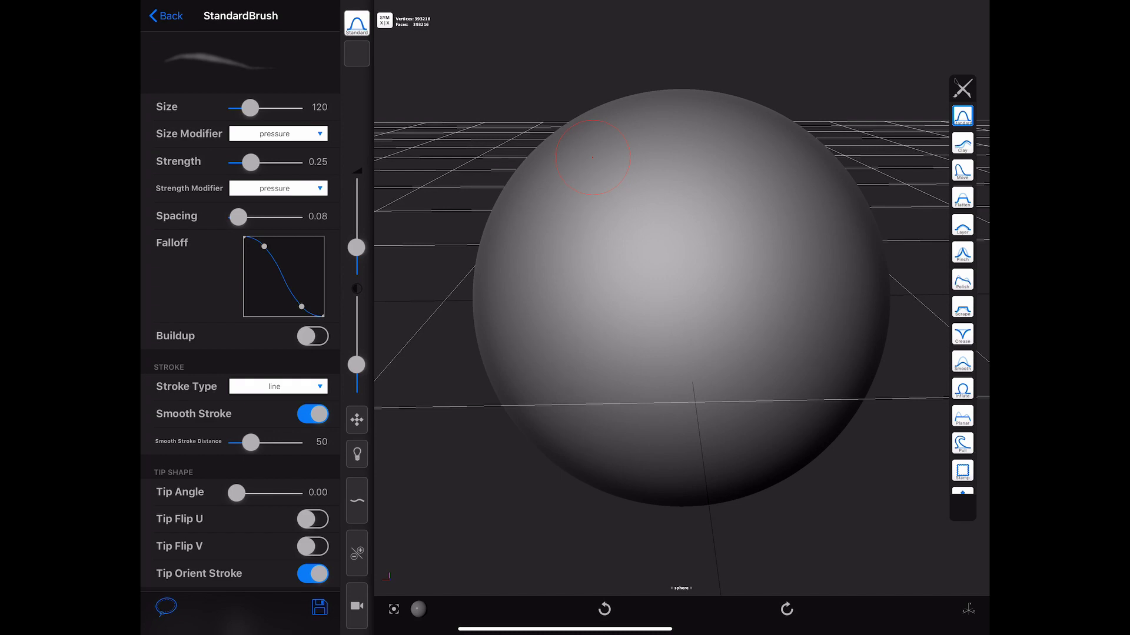
{"action": "left_click_drag", "start_coordinate": [536, 218], "coordinate": [527, 385]}
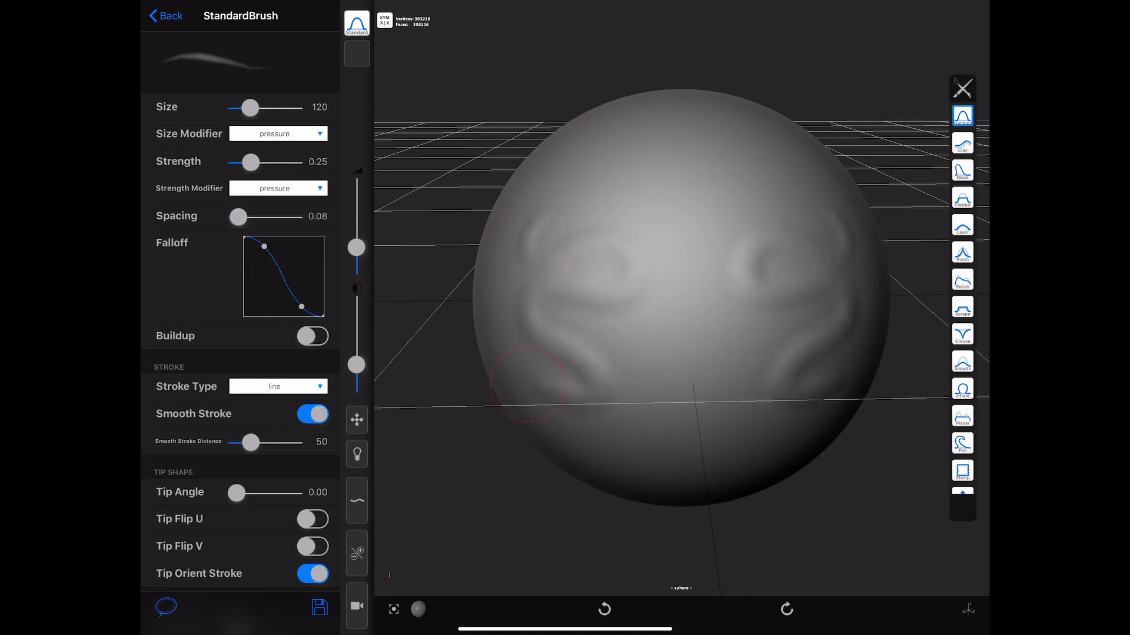
{"action": "key", "text": "ctrl+z"}
Test and undo a stroke at Smooth Stroke Distance 200, then turn smoothing off
{"action": "left_click_drag", "start_coordinate": [251, 442], "coordinate": [294, 441]}
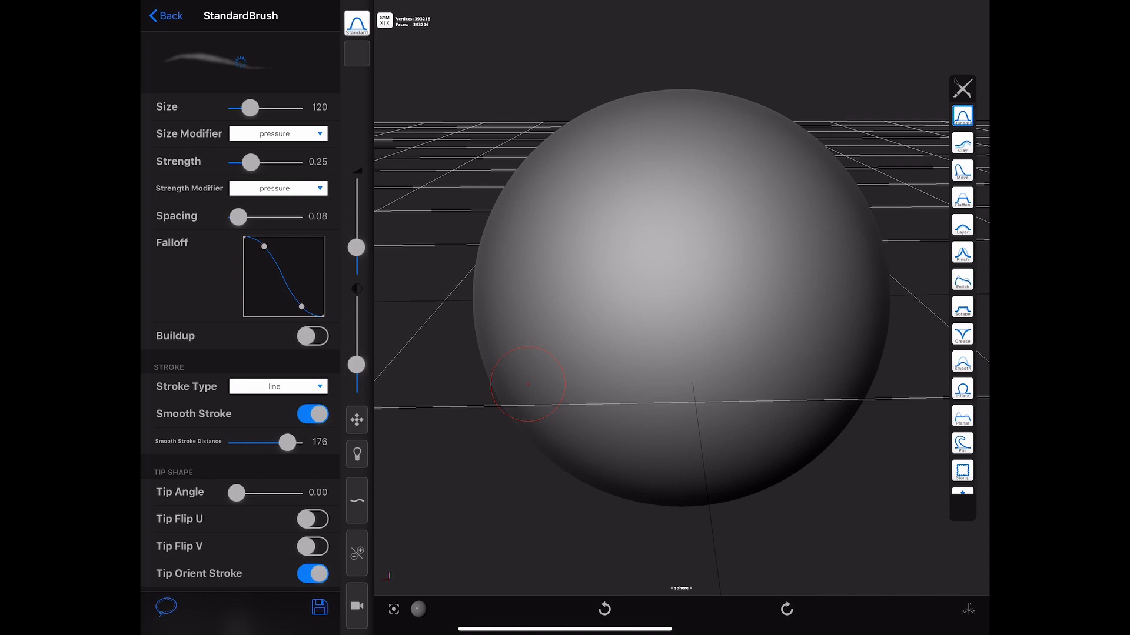
{"action": "mouse_move", "coordinate": [589, 199]}
{"action": "left_mouse_down"}
{"action": "mouse_move", "coordinate": [521, 300]}
{"action": "mouse_move", "coordinate": [653, 208]}
{"action": "left_mouse_up"}
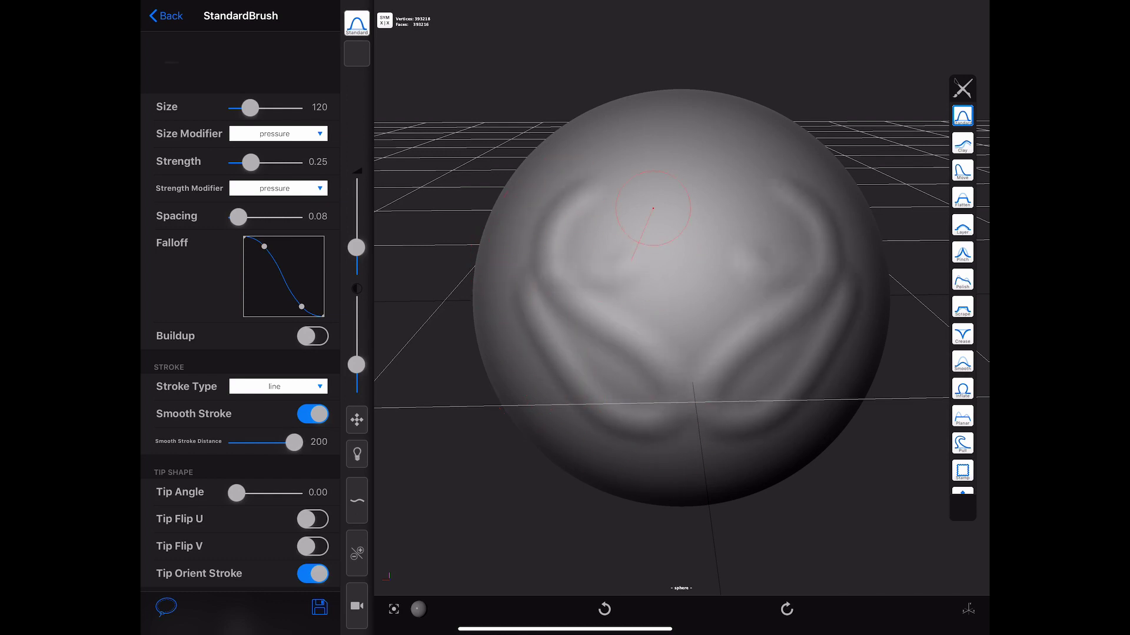
{"action": "key", "text": "ctrl+z"}
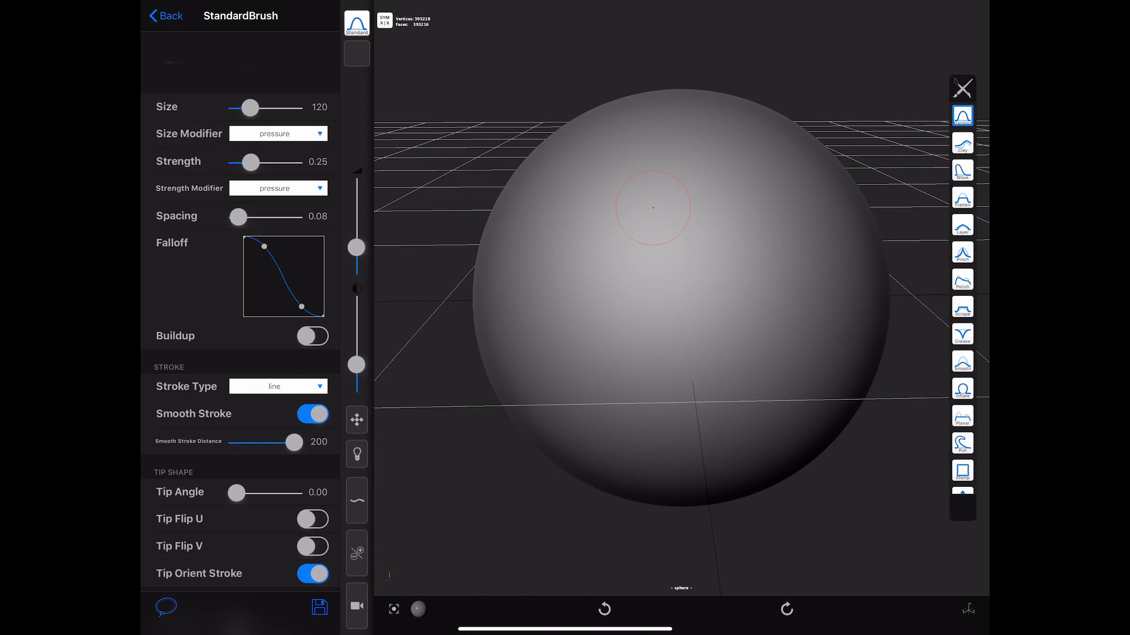
{"action": "left_click", "coordinate": [312, 414]}
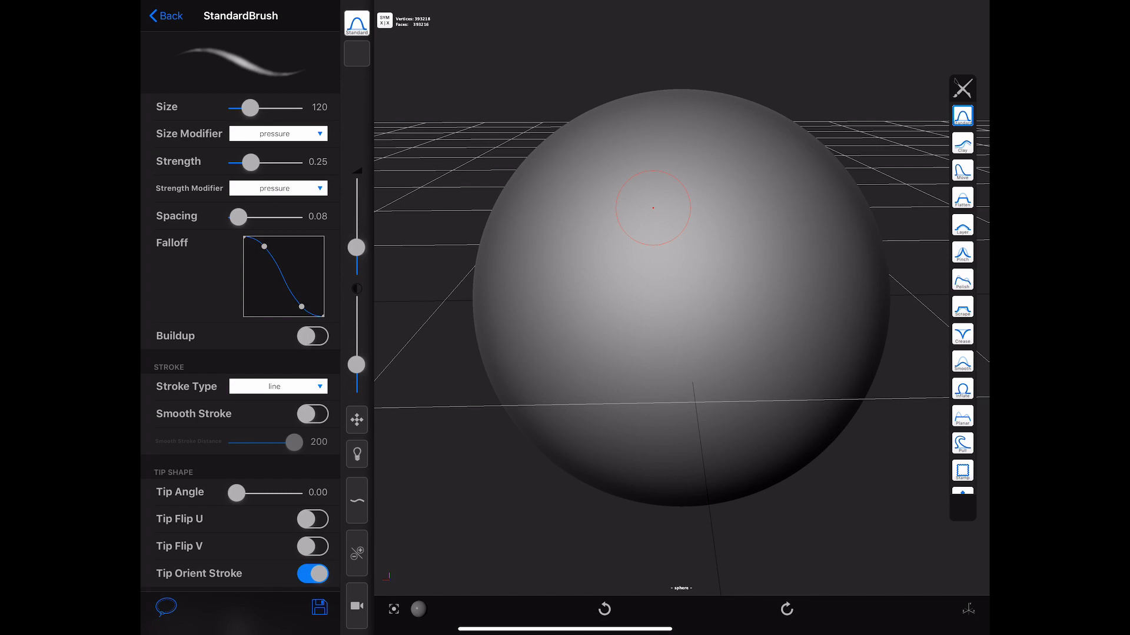
Drag the rock-texture image from Safari in Slide Over into Forger's brush stamp panel
{"action": "left_click", "coordinate": [357, 53]}
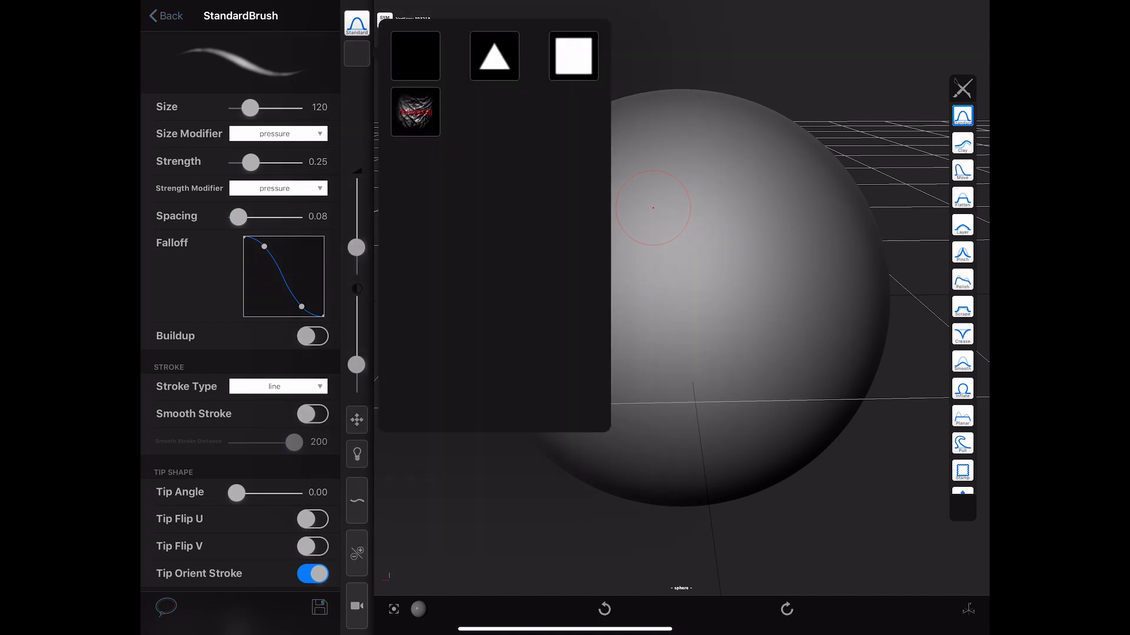
{"action": "left_click_drag", "start_coordinate": [565, 628], "coordinate": [565, 565]}
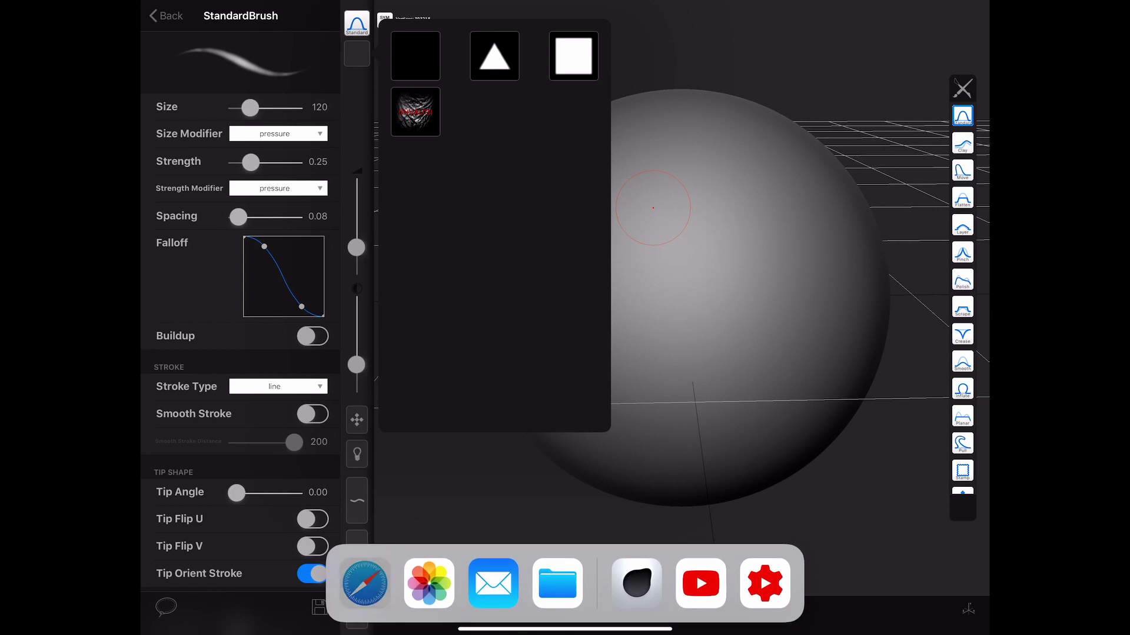
{"action": "mouse_move", "coordinate": [364, 583]}
{"action": "left_mouse_down"}
{"action": "mouse_move", "coordinate": [385, 558]}
{"action": "mouse_move", "coordinate": [857, 318]}
{"action": "left_mouse_up"}
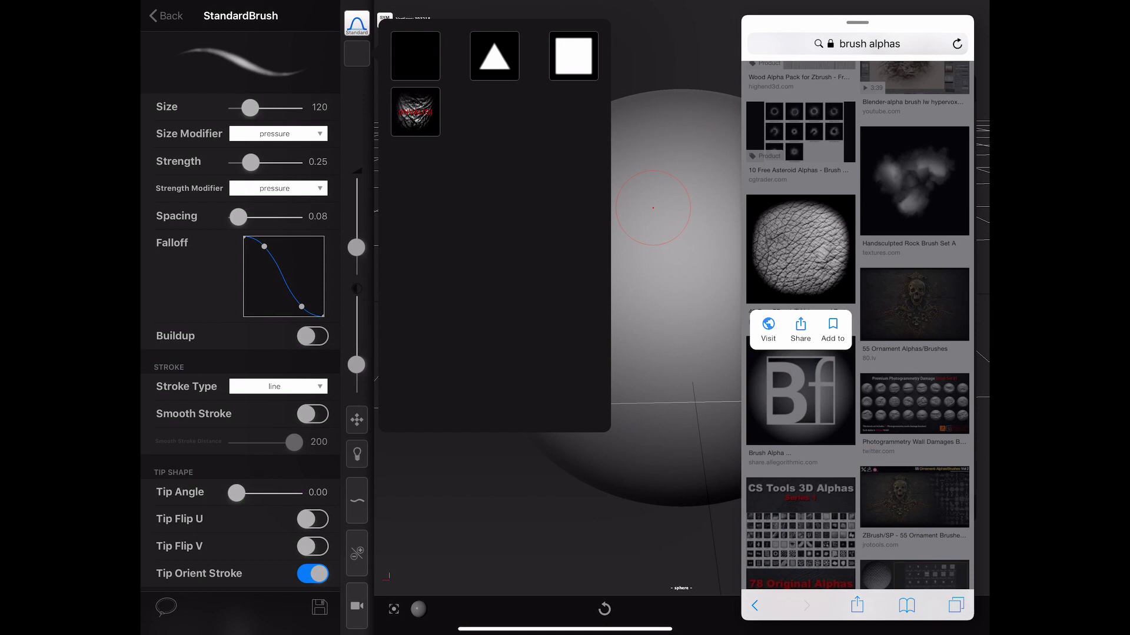
{"action": "left_click_drag", "start_coordinate": [800, 249], "coordinate": [502, 142]}
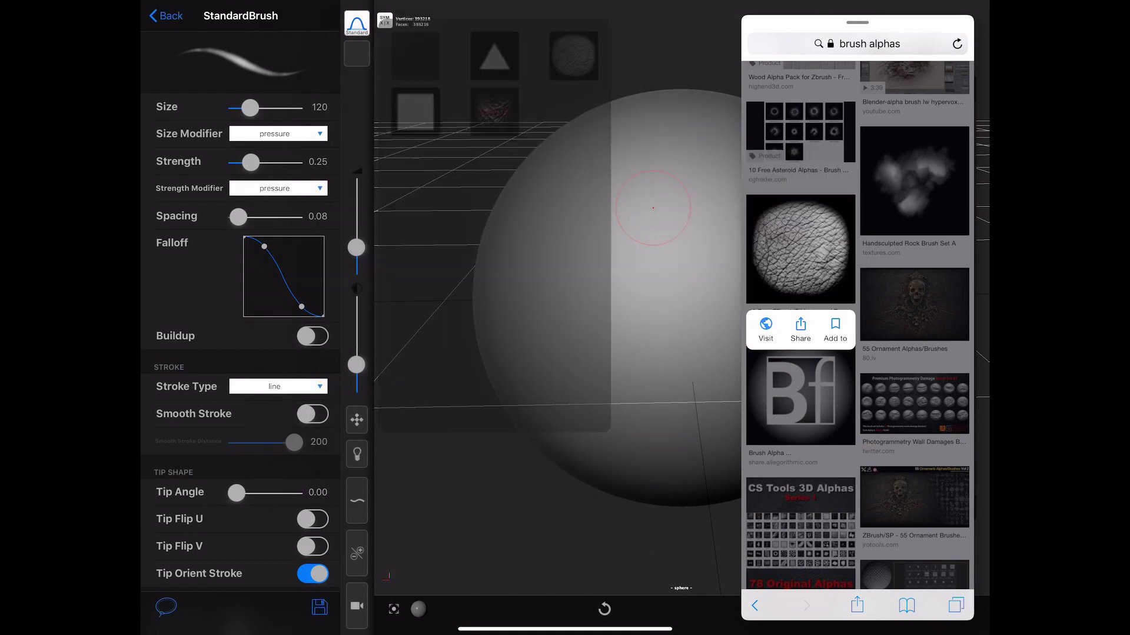
{"action": "left_click_drag", "start_coordinate": [564, 629], "coordinate": [565, 565]}
In Files, move the drop_2019 rock image into the forger > stamps folder
{"action": "left_click", "coordinate": [557, 583]}
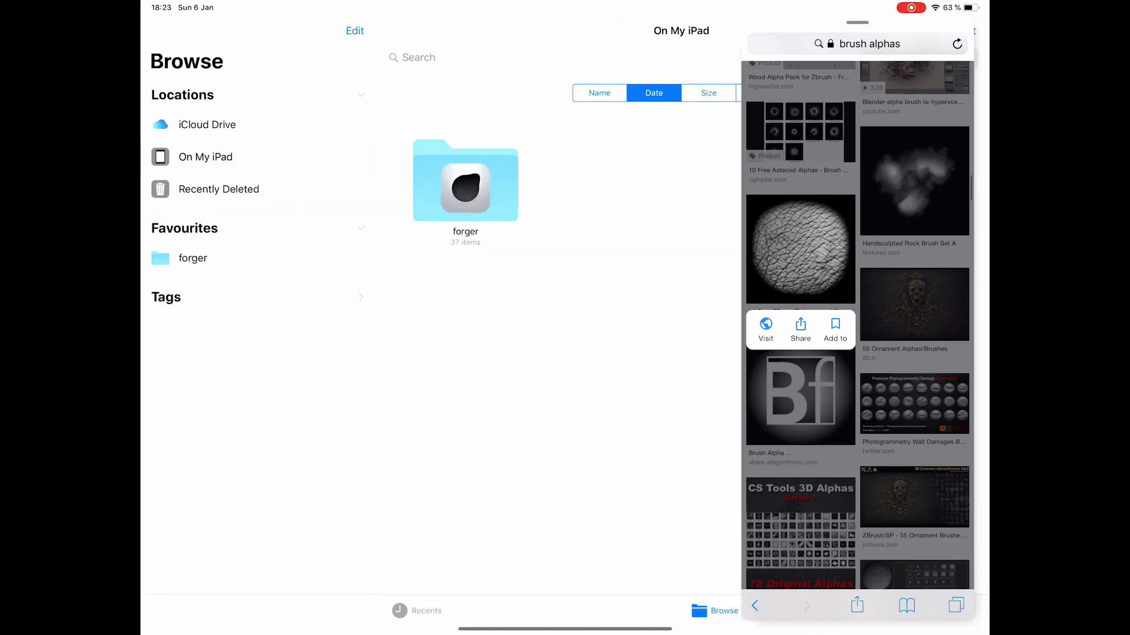
{"action": "left_click_drag", "start_coordinate": [856, 317], "coordinate": [1121, 317]}
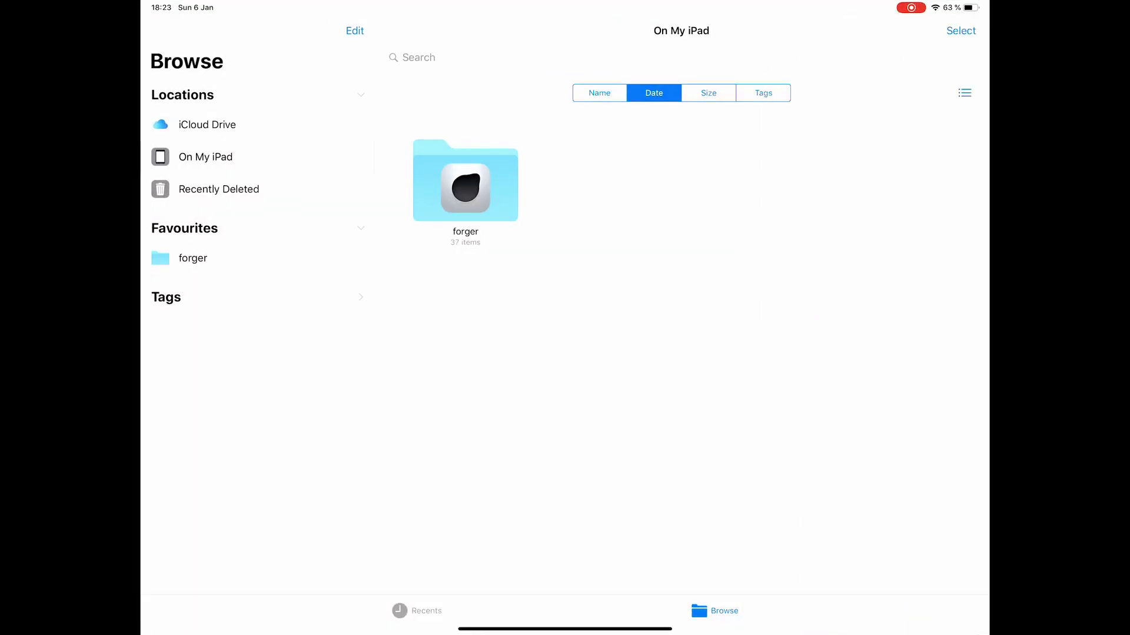
{"action": "left_click", "coordinate": [466, 181]}
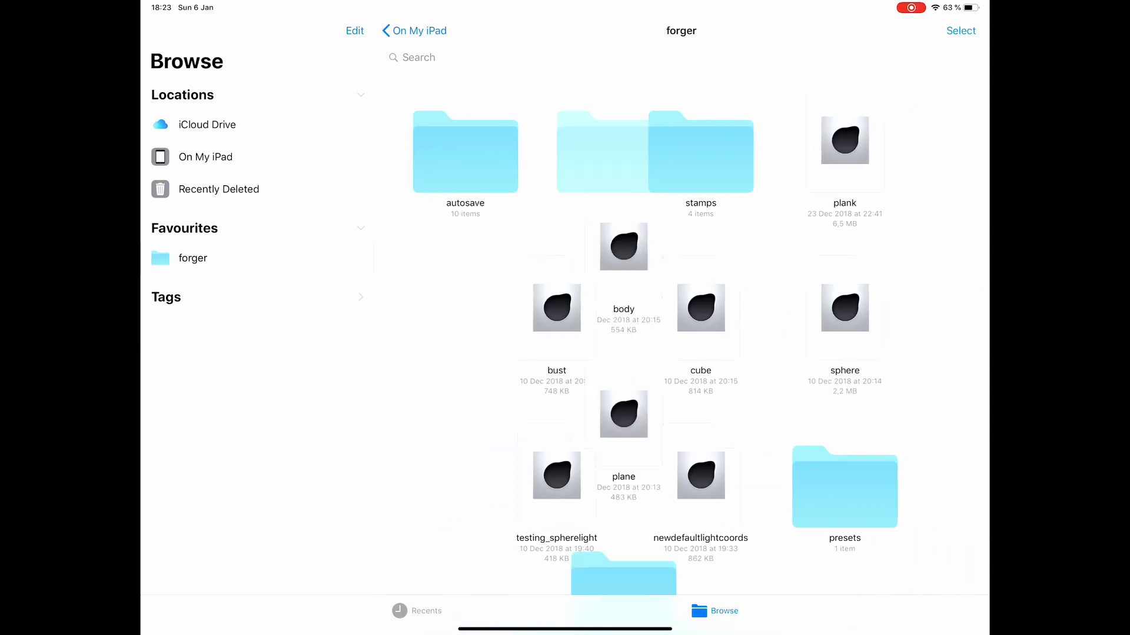
{"action": "left_click", "coordinate": [608, 152]}
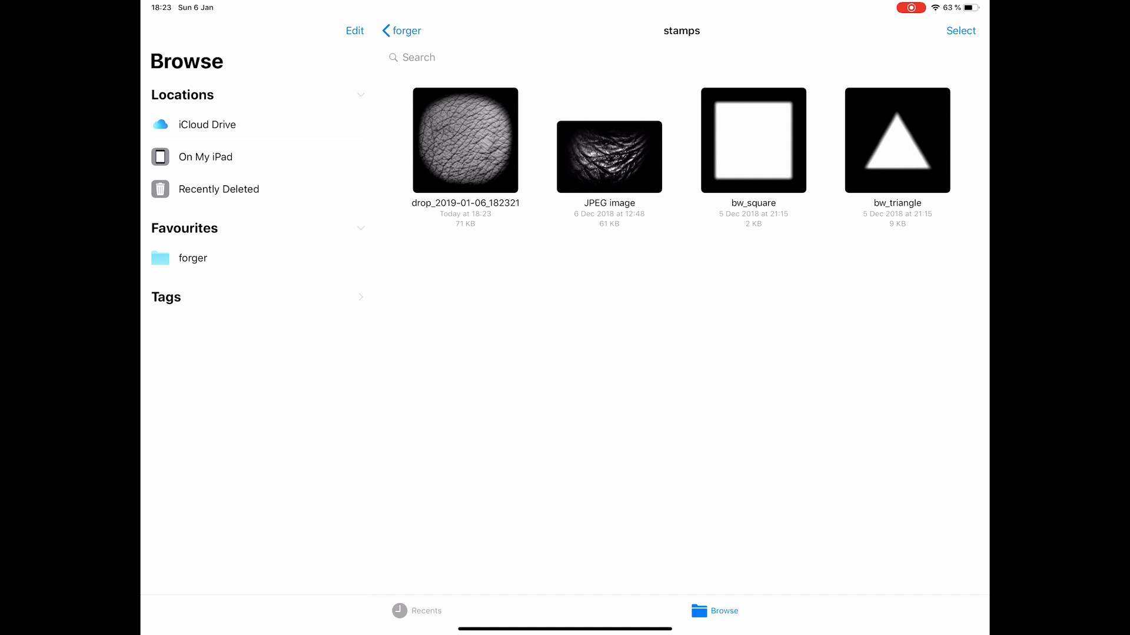
{"action": "mouse_move", "coordinate": [465, 140]}
{"action": "left_mouse_down"}
{"action": "mouse_move", "coordinate": [477, 159]}
{"action": "mouse_move", "coordinate": [465, 140]}
{"action": "left_mouse_up"}
{"action": "left_click_drag", "start_coordinate": [565, 629], "coordinate": [565, 565]}
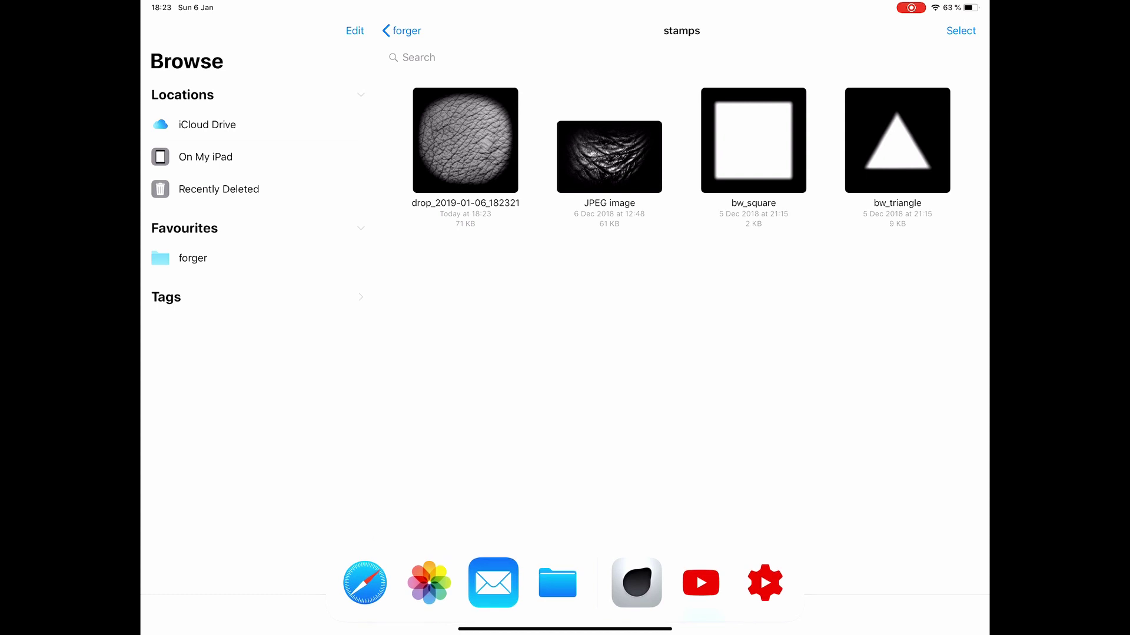
Back in Forger, set Clay brush spacing to 1.21 and pick the triangle stamp
{"action": "left_click", "coordinate": [636, 582]}
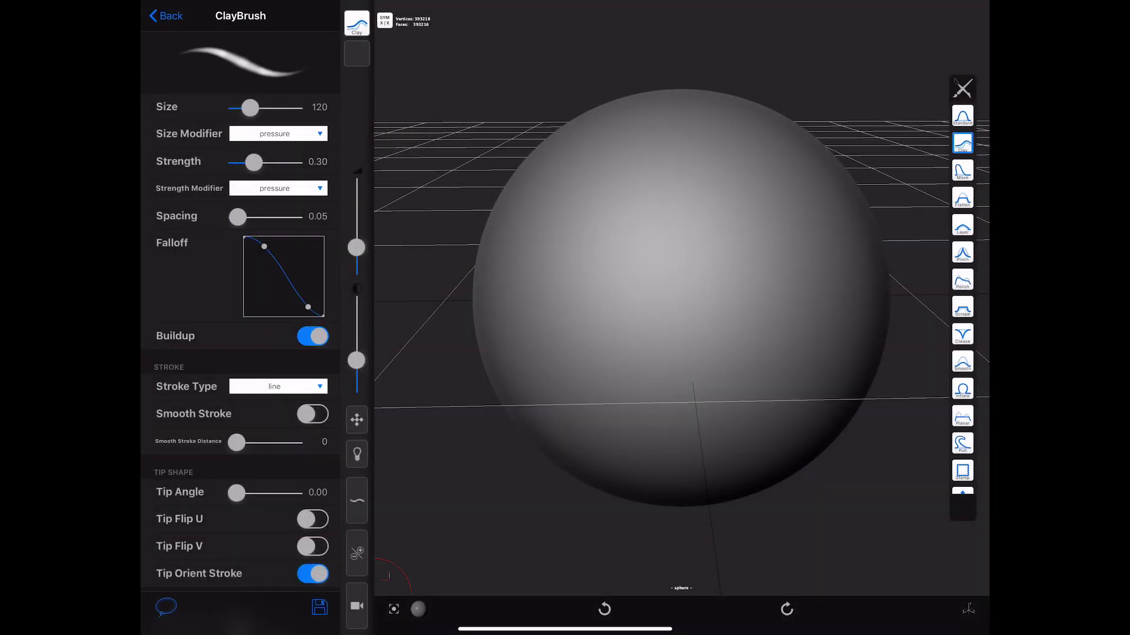
{"action": "left_click_drag", "start_coordinate": [237, 216], "coordinate": [257, 217]}
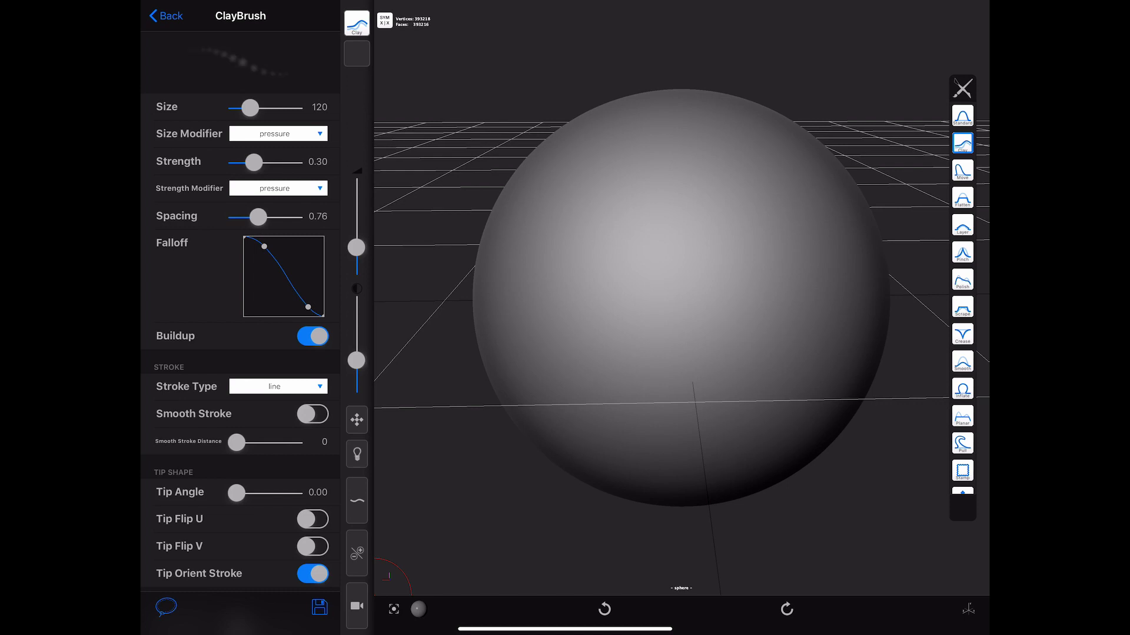
{"action": "left_click", "coordinate": [357, 53]}
{"action": "left_click", "coordinate": [416, 111]}
{"action": "left_click", "coordinate": [357, 53]}
{"action": "left_click", "coordinate": [494, 121]}
Try wider spacing and a tip angle, then set the triangle spacing to 0.25
{"action": "left_click_drag", "start_coordinate": [258, 216], "coordinate": [271, 217]}
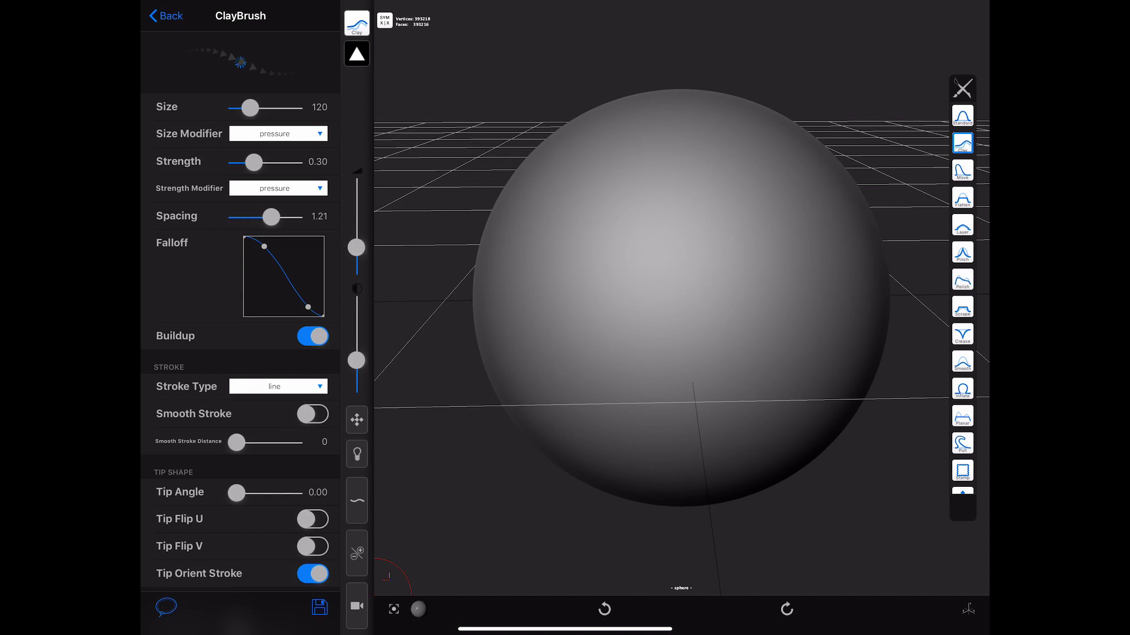
{"action": "left_click_drag", "start_coordinate": [237, 492], "coordinate": [278, 492]}
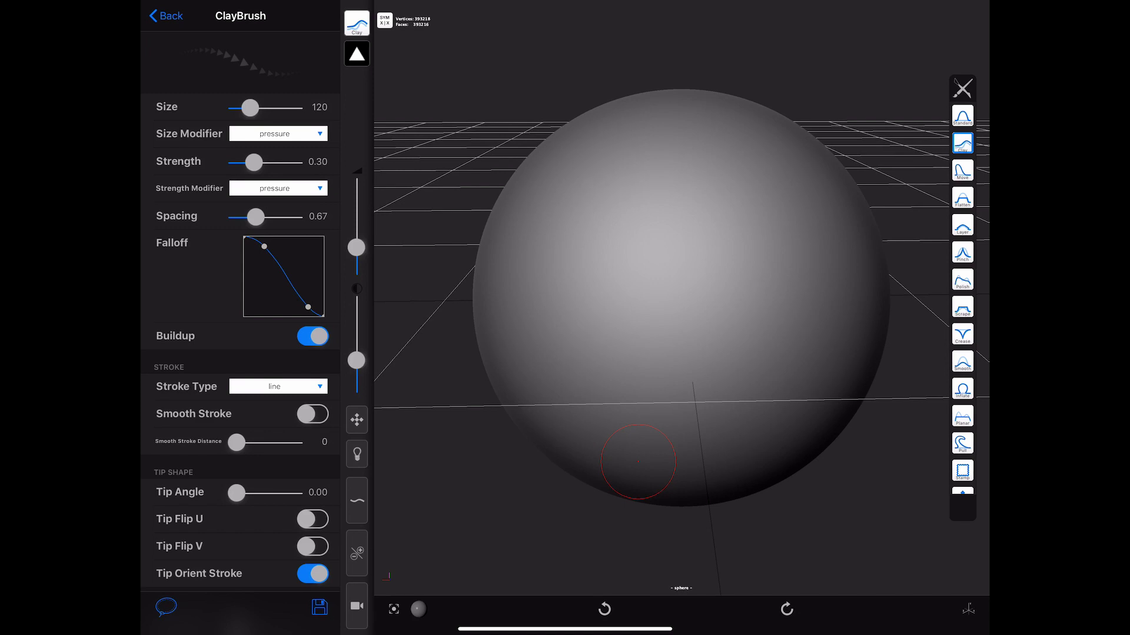
{"action": "left_click_drag", "start_coordinate": [255, 216], "coordinate": [243, 216]}
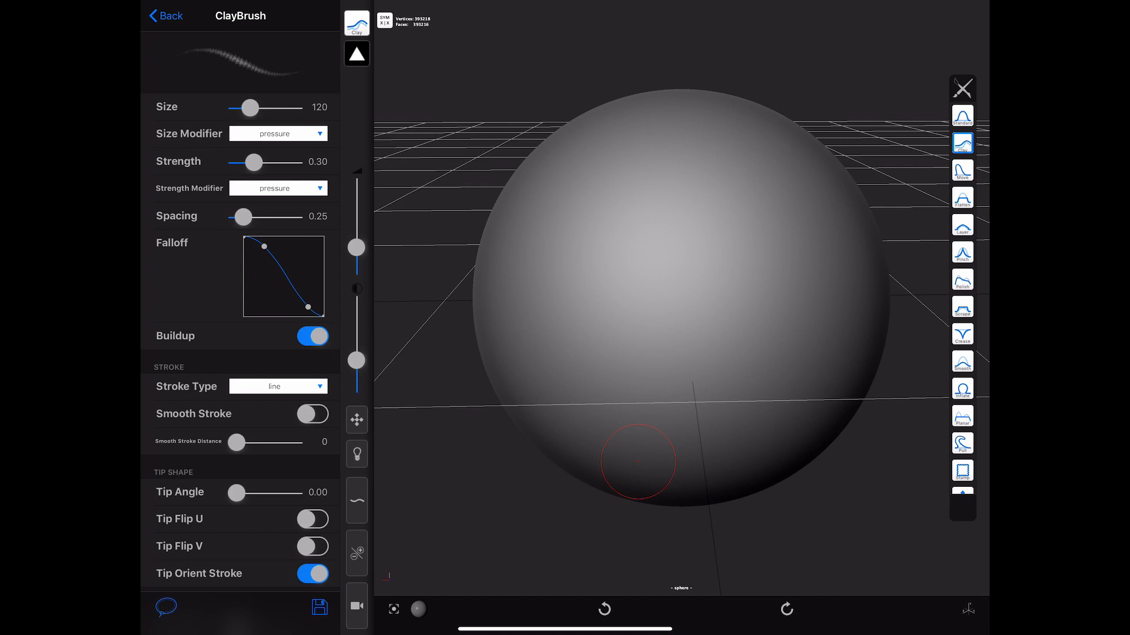
{"action": "left_click_drag", "start_coordinate": [242, 216], "coordinate": [245, 216]}
Test and undo a mirrored zigzag, disable Tip Orient Stroke, and sculpt new zigzags down the left
{"action": "mouse_move", "coordinate": [573, 188]}
{"action": "left_mouse_down"}
{"action": "mouse_move", "coordinate": [543, 342]}
{"action": "mouse_move", "coordinate": [640, 402]}
{"action": "mouse_move", "coordinate": [543, 421]}
{"action": "left_mouse_up"}
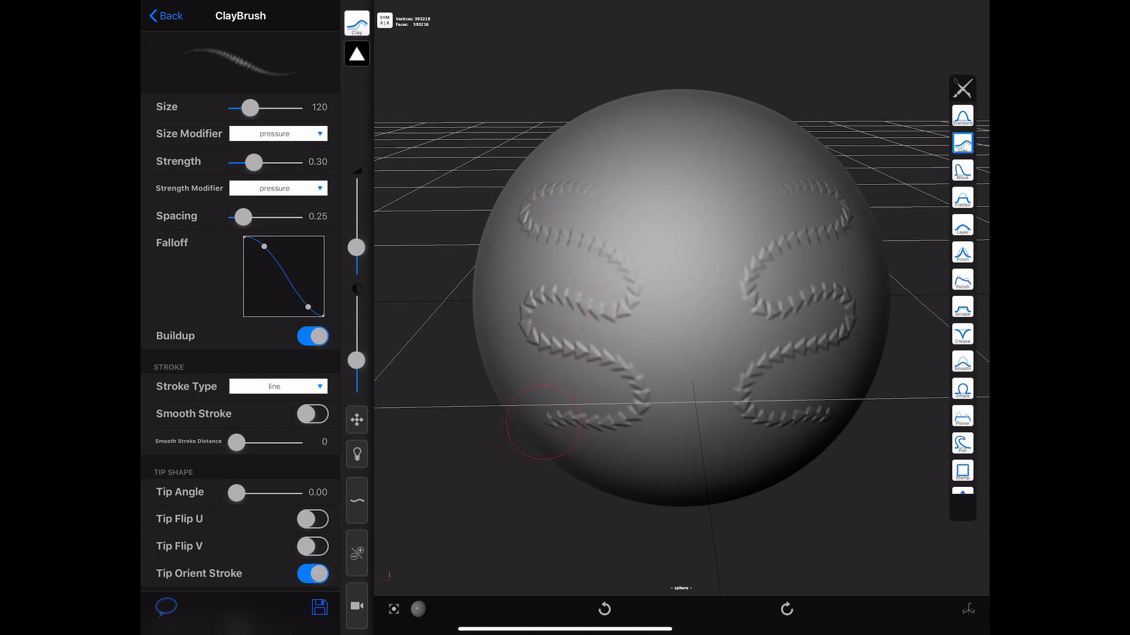
{"action": "key", "text": "ctrl+z"}
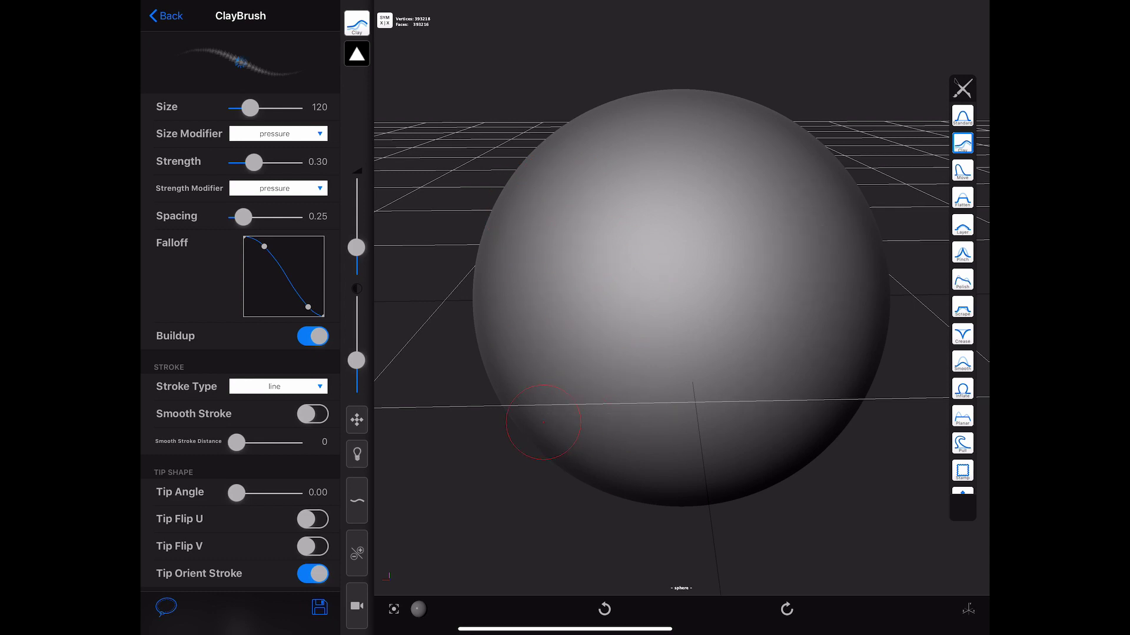
{"action": "left_click", "coordinate": [313, 573]}
{"action": "left_click_drag", "start_coordinate": [616, 196], "coordinate": [540, 303]}
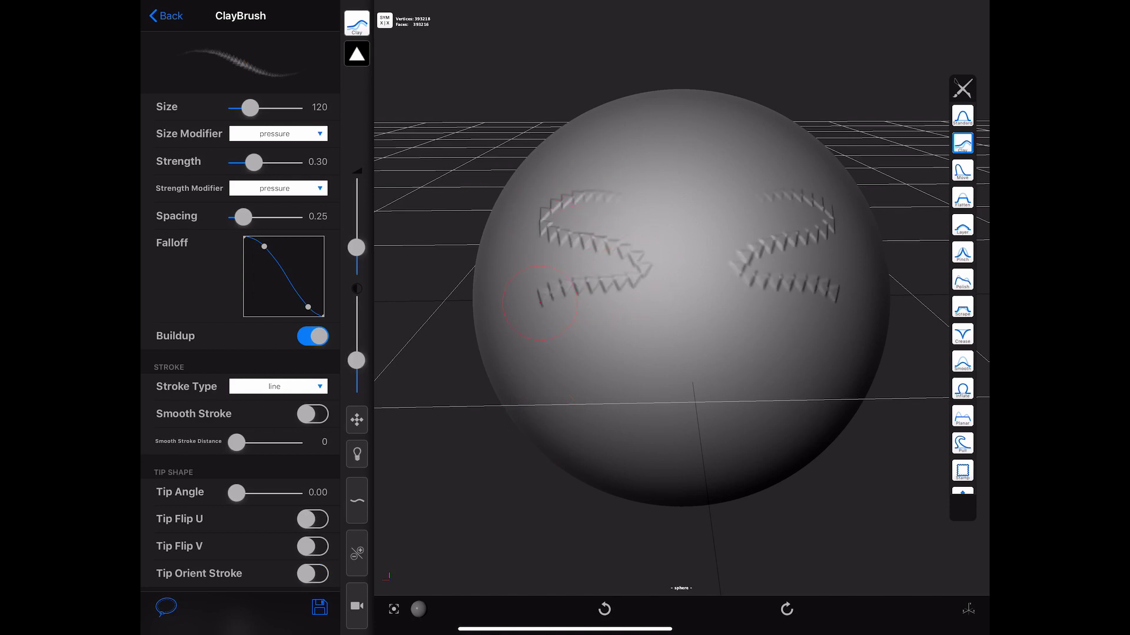
{"action": "left_click_drag", "start_coordinate": [540, 305], "coordinate": [557, 451]}
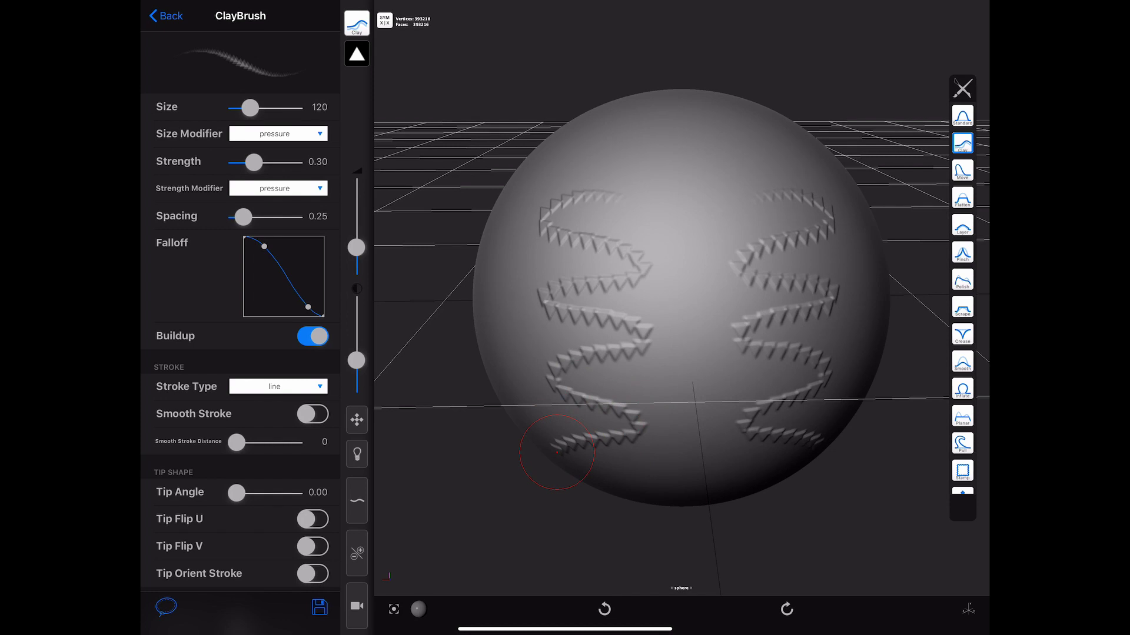
Undo the zigzags, enable Tip Orient Stroke with full size, strength and angle jitter, and roughen the sphere
{"action": "key", "text": "ctrl+z"}
{"action": "scroll", "coordinate": [241, 318], "scroll_direction": "down", "scroll_amount": 5}
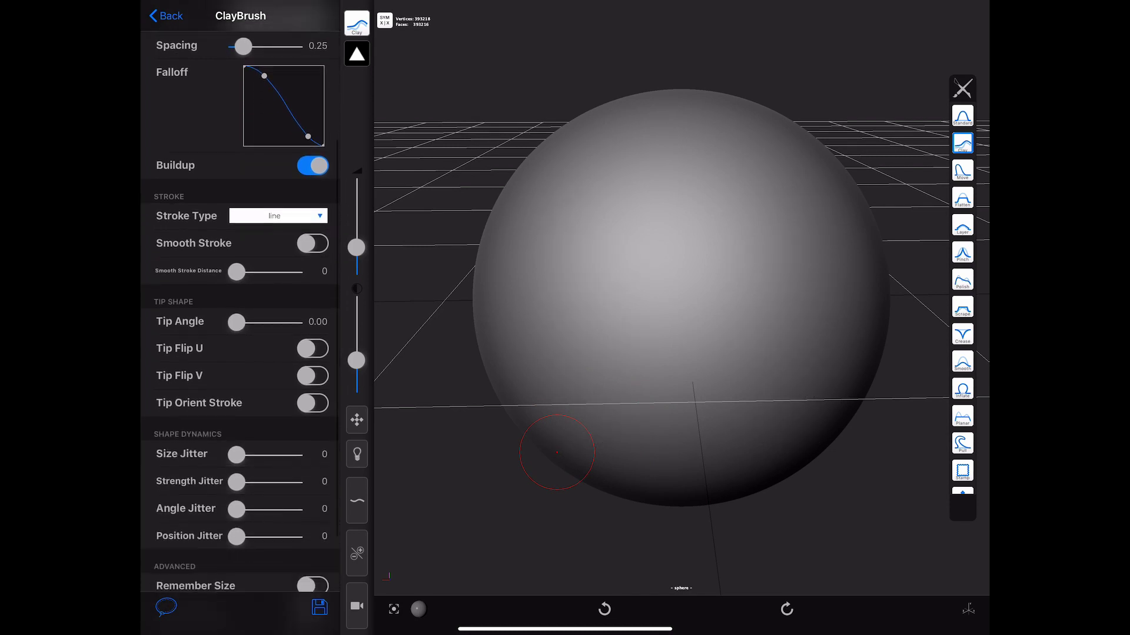
{"action": "scroll", "coordinate": [240, 318], "scroll_direction": "up", "scroll_amount": 2}
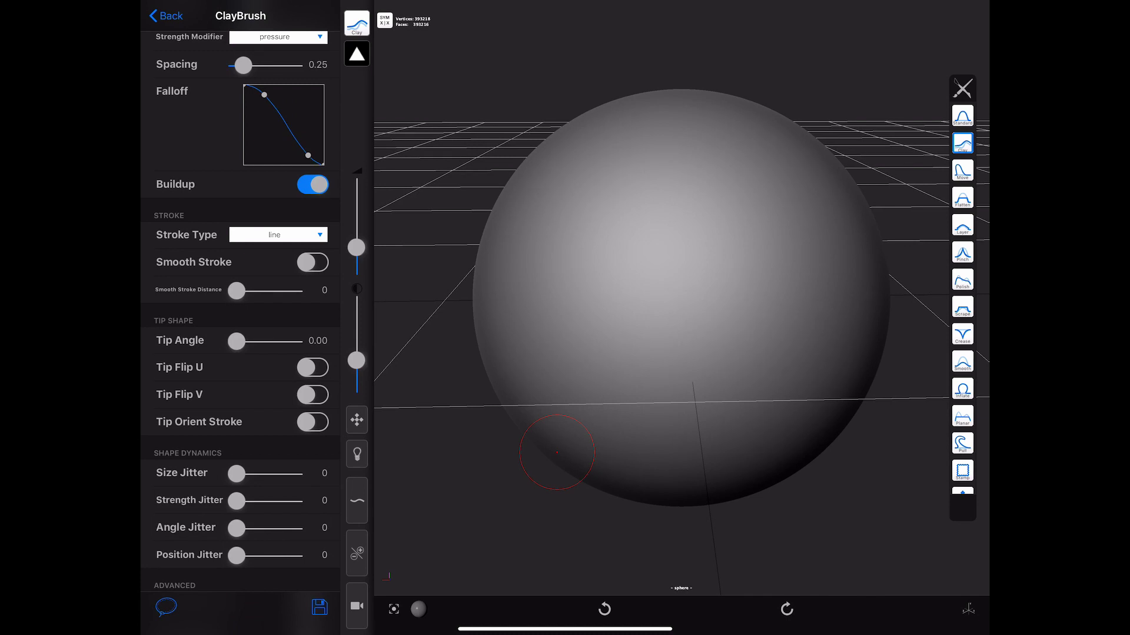
{"action": "mouse_move", "coordinate": [236, 473]}
{"action": "left_mouse_down"}
{"action": "mouse_move", "coordinate": [263, 474]}
{"action": "mouse_move", "coordinate": [281, 500]}
{"action": "mouse_move", "coordinate": [243, 473]}
{"action": "left_mouse_up"}
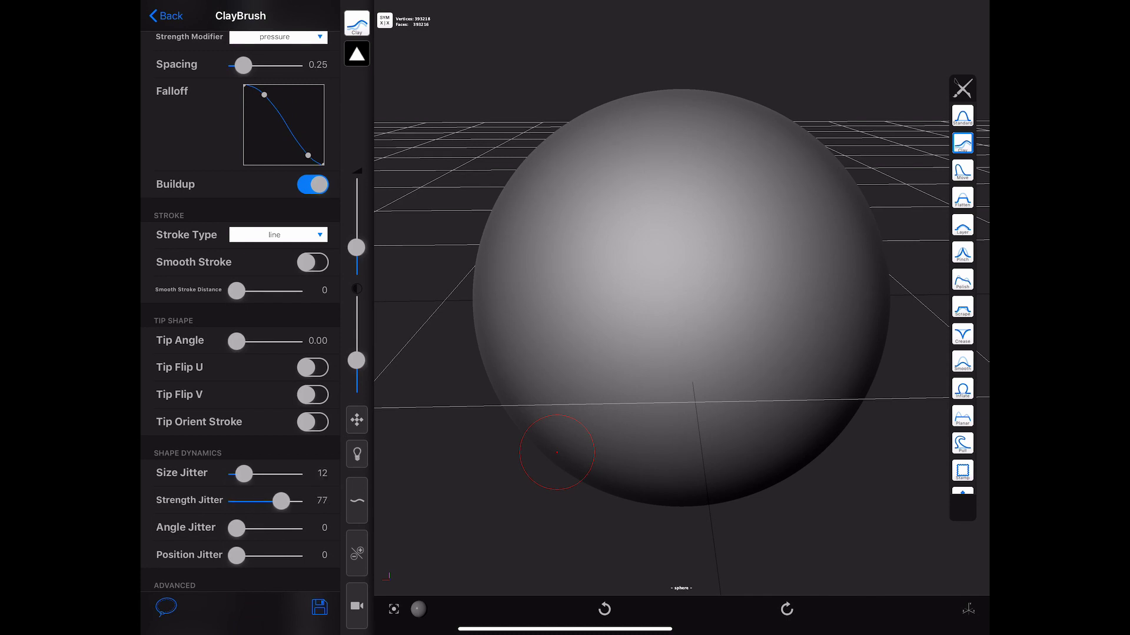
{"action": "scroll", "coordinate": [241, 318], "scroll_direction": "down", "scroll_amount": 2}
{"action": "left_click", "coordinate": [313, 316]}
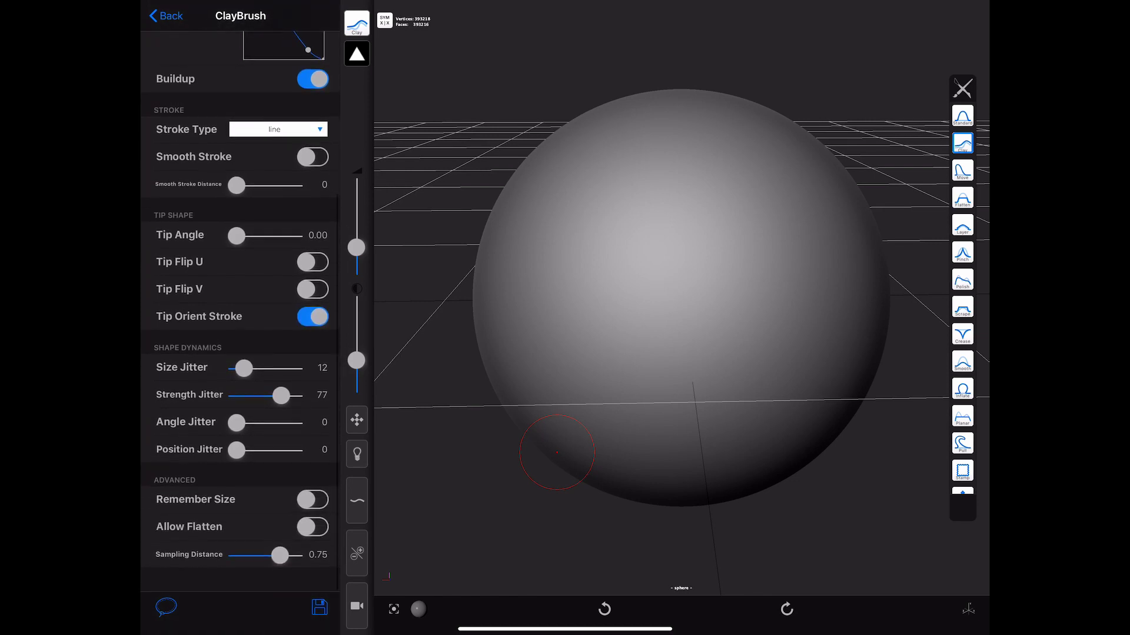
{"action": "mouse_move", "coordinate": [281, 395]}
{"action": "left_mouse_down"}
{"action": "mouse_move", "coordinate": [236, 396]}
{"action": "mouse_move", "coordinate": [294, 368]}
{"action": "left_mouse_up"}
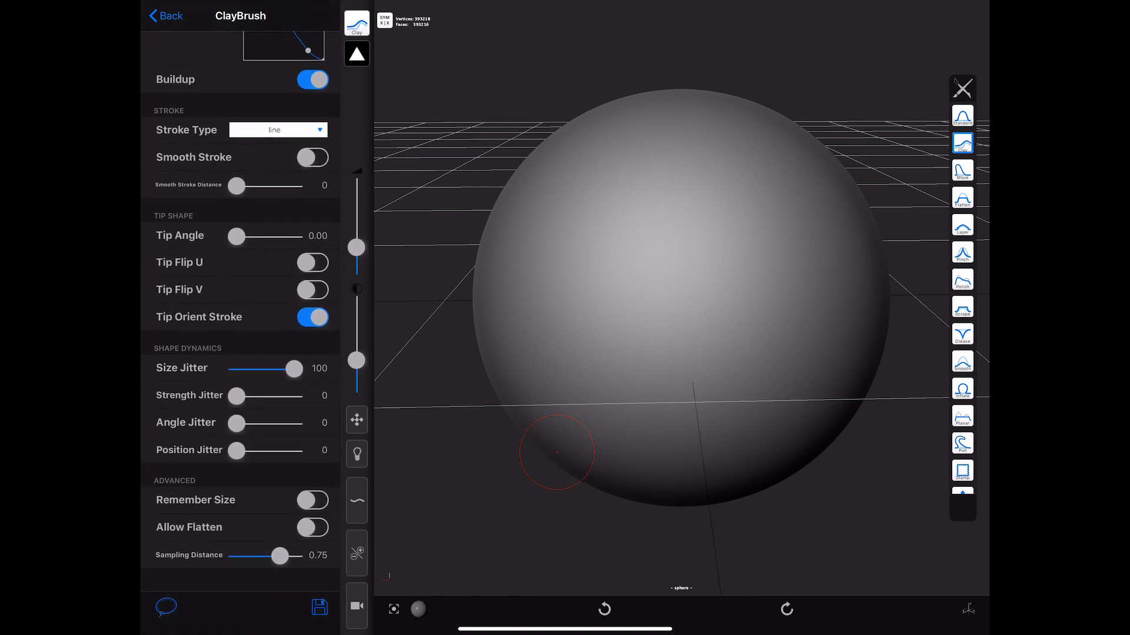
{"action": "left_click_drag", "start_coordinate": [235, 423], "coordinate": [268, 423]}
{"action": "mouse_move", "coordinate": [294, 368]}
{"action": "left_mouse_down"}
{"action": "mouse_move", "coordinate": [236, 368]}
{"action": "mouse_move", "coordinate": [294, 395]}
{"action": "mouse_move", "coordinate": [276, 423]}
{"action": "left_mouse_up"}
{"action": "scroll", "coordinate": [240, 318], "scroll_direction": "up", "scroll_amount": 5}
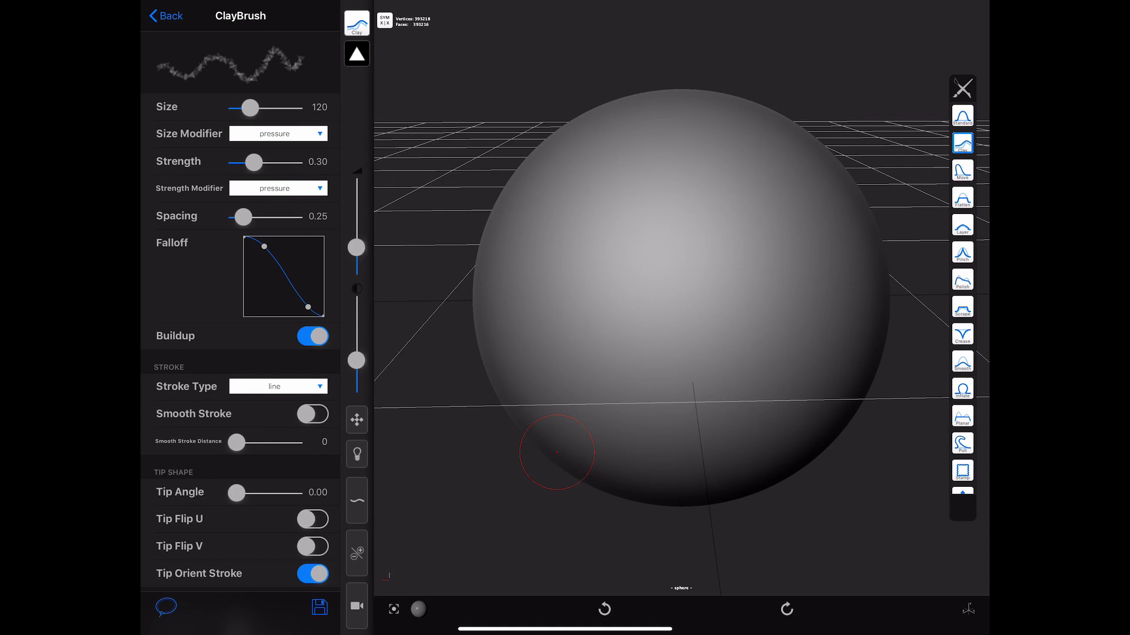
{"action": "scroll", "coordinate": [240, 318], "scroll_direction": "down", "scroll_amount": 5}
{"action": "left_click_drag", "start_coordinate": [236, 449], "coordinate": [294, 451]}
{"action": "scroll", "coordinate": [240, 318], "scroll_direction": "up", "scroll_amount": 5}
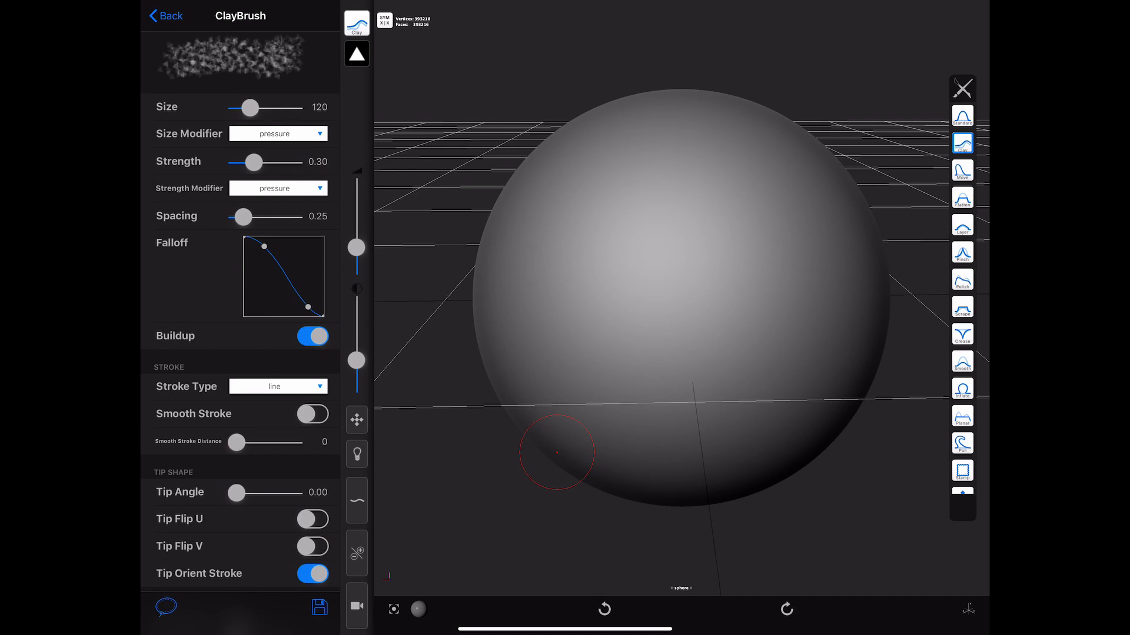
{"action": "mouse_move", "coordinate": [658, 167]}
{"action": "left_mouse_down"}
{"action": "mouse_move", "coordinate": [626, 220]}
{"action": "mouse_move", "coordinate": [601, 213]}
{"action": "mouse_move", "coordinate": [574, 256]}
{"action": "mouse_move", "coordinate": [576, 328]}
{"action": "mouse_move", "coordinate": [551, 346]}
{"action": "mouse_move", "coordinate": [563, 380]}
{"action": "left_mouse_up"}
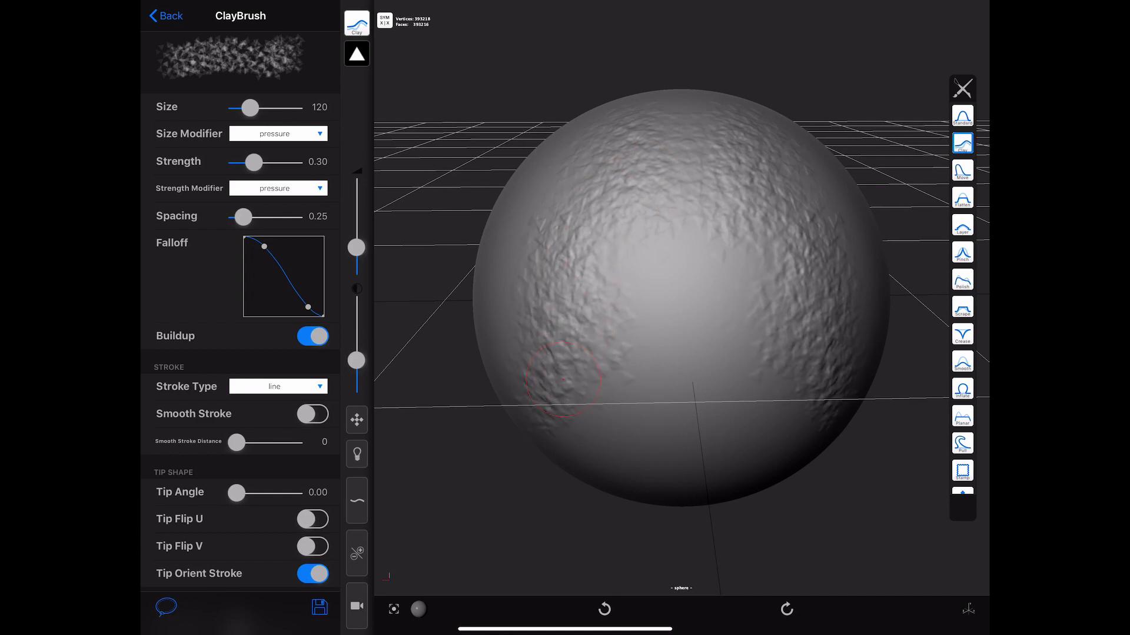